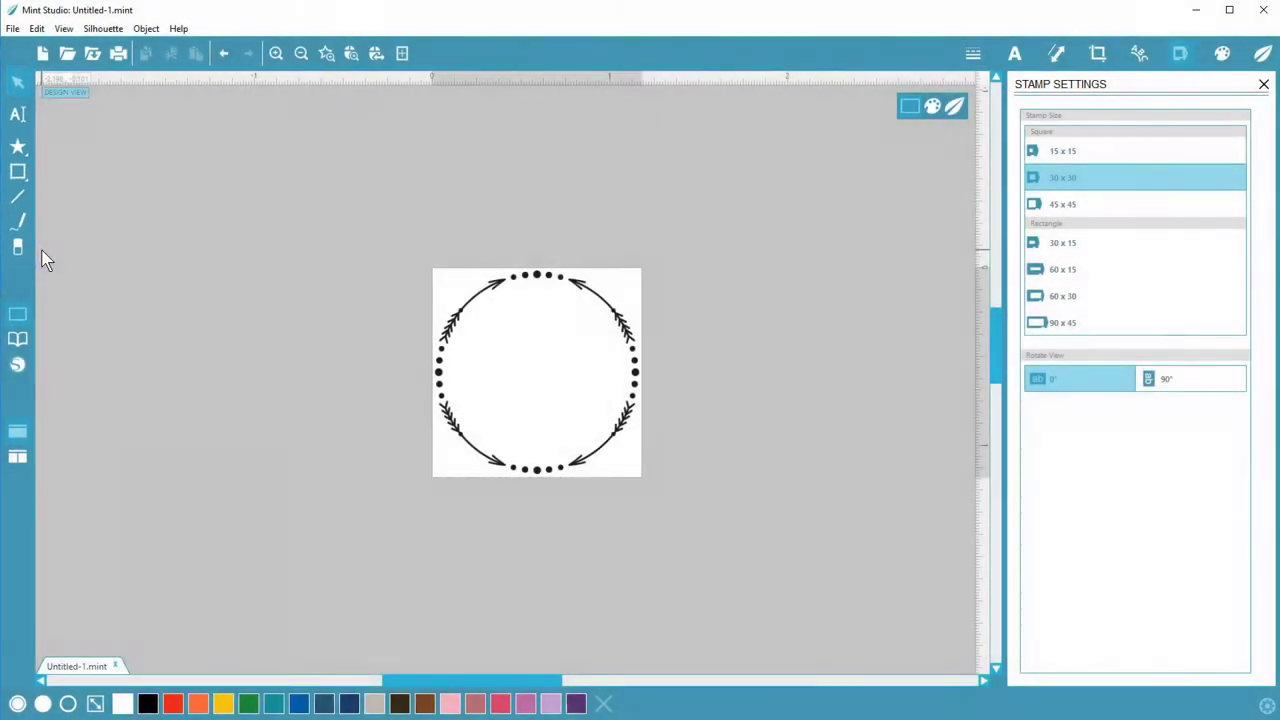
# - Select the arrow-and-dot wreath and nudge it slightly up and to the left
pyautogui.click(537, 366)
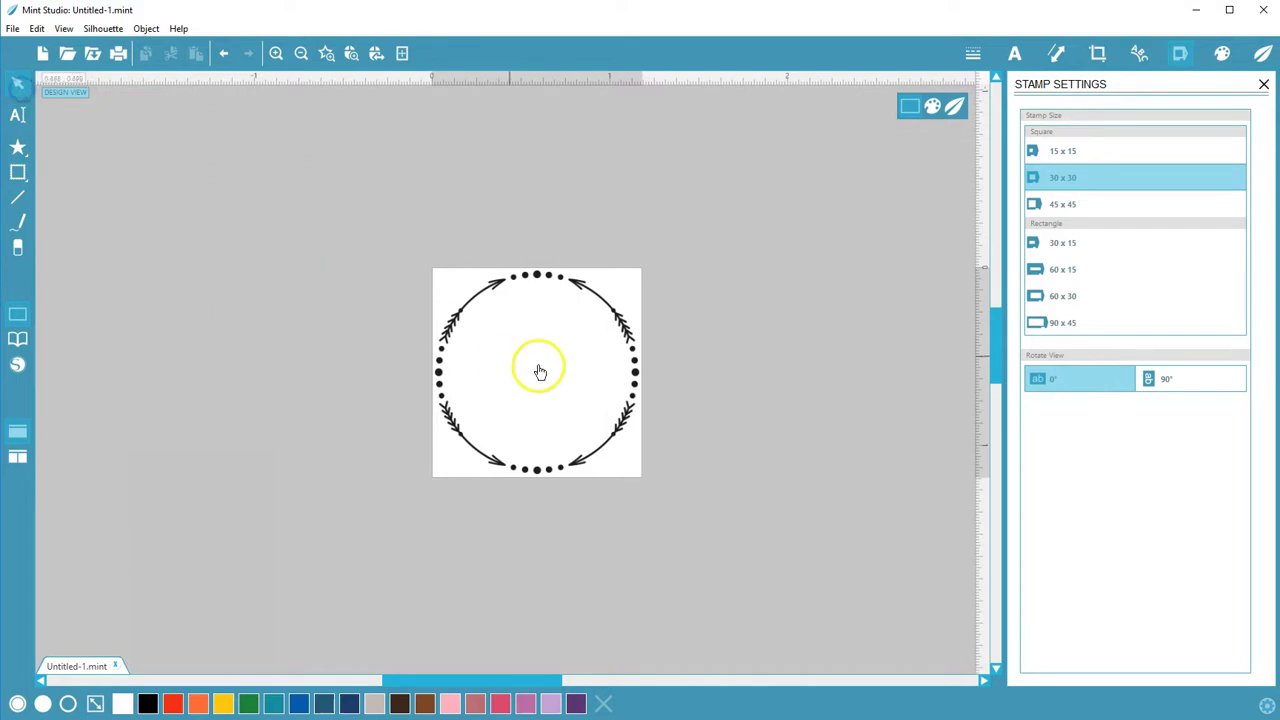
pyautogui.moveTo(553, 369)
pyautogui.mouseDown()
pyautogui.moveTo(500, 337)
pyautogui.moveTo(509, 386)
pyautogui.moveTo(548, 366)
pyautogui.mouseUp()
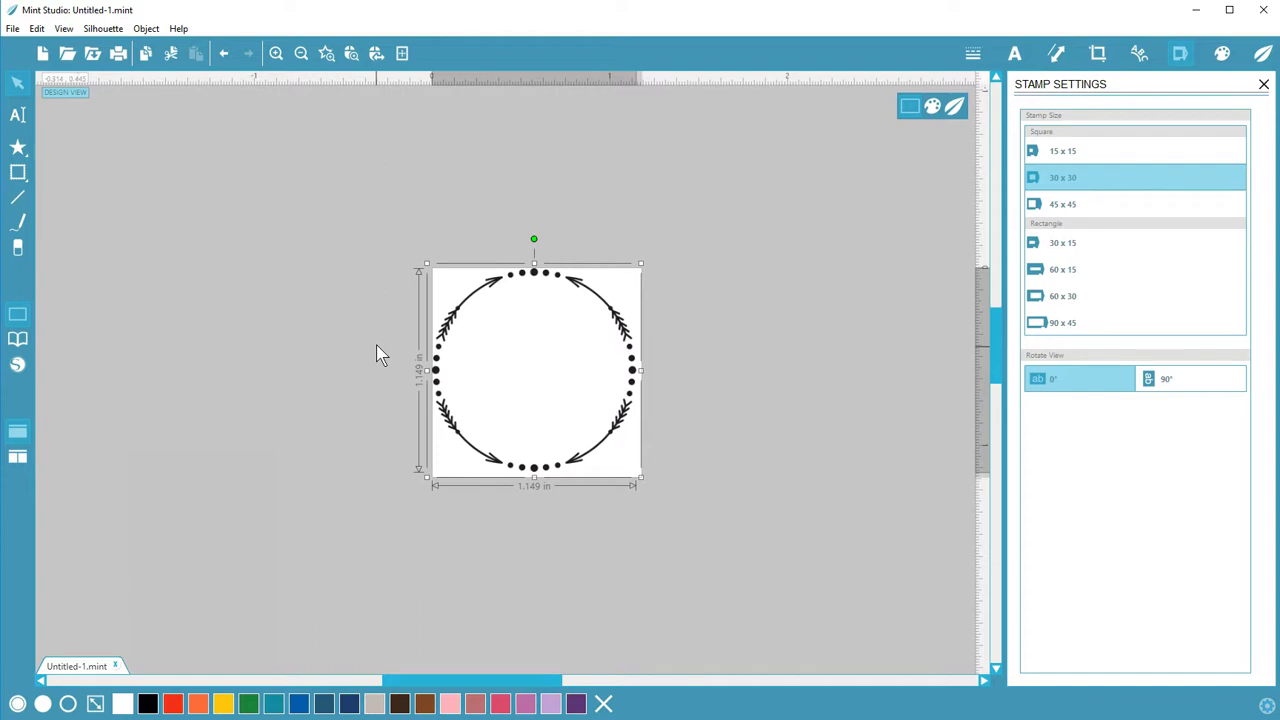
# - Add a text box inside the wreath containing the letter K
pyautogui.click(20, 120)
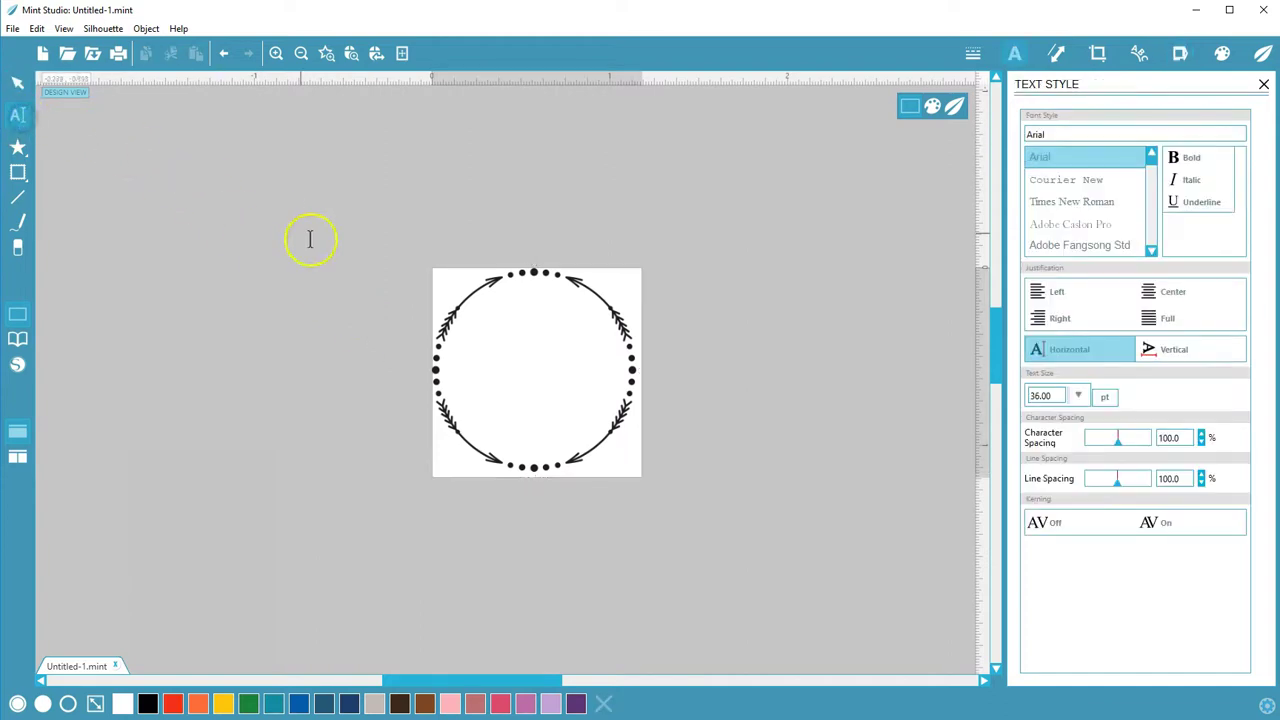
pyautogui.click(508, 392)
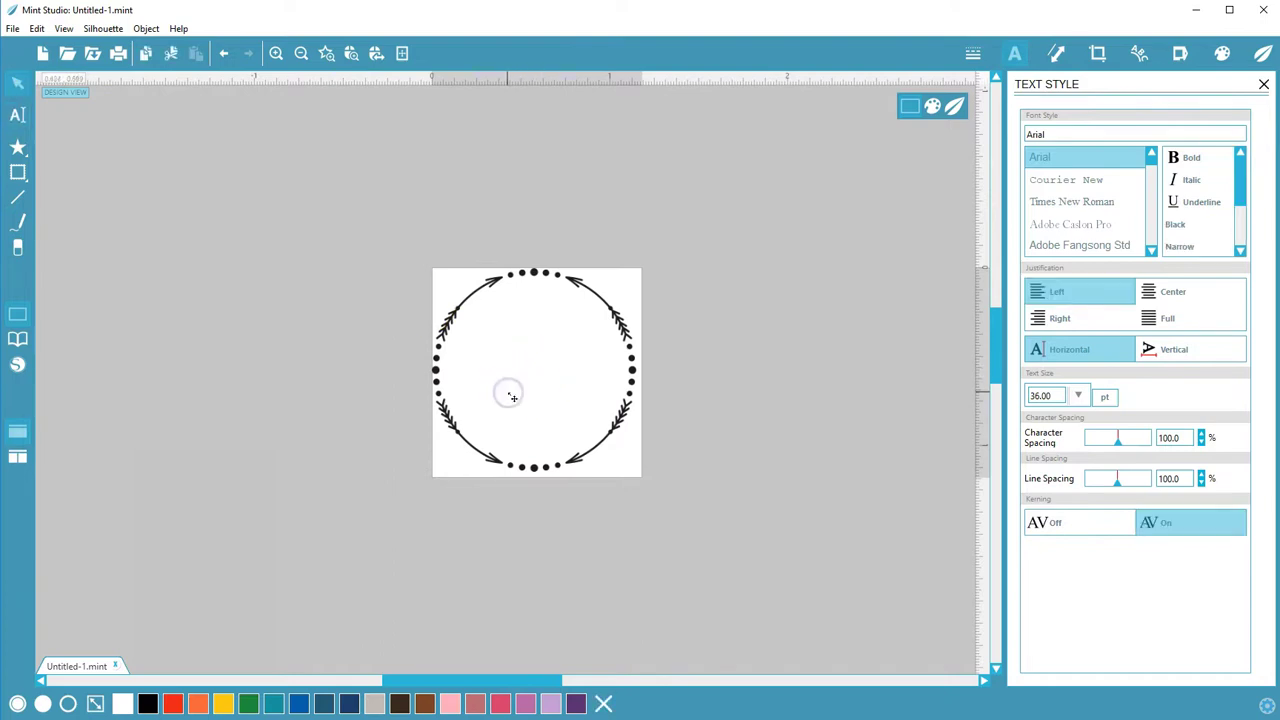
pyautogui.write('K')
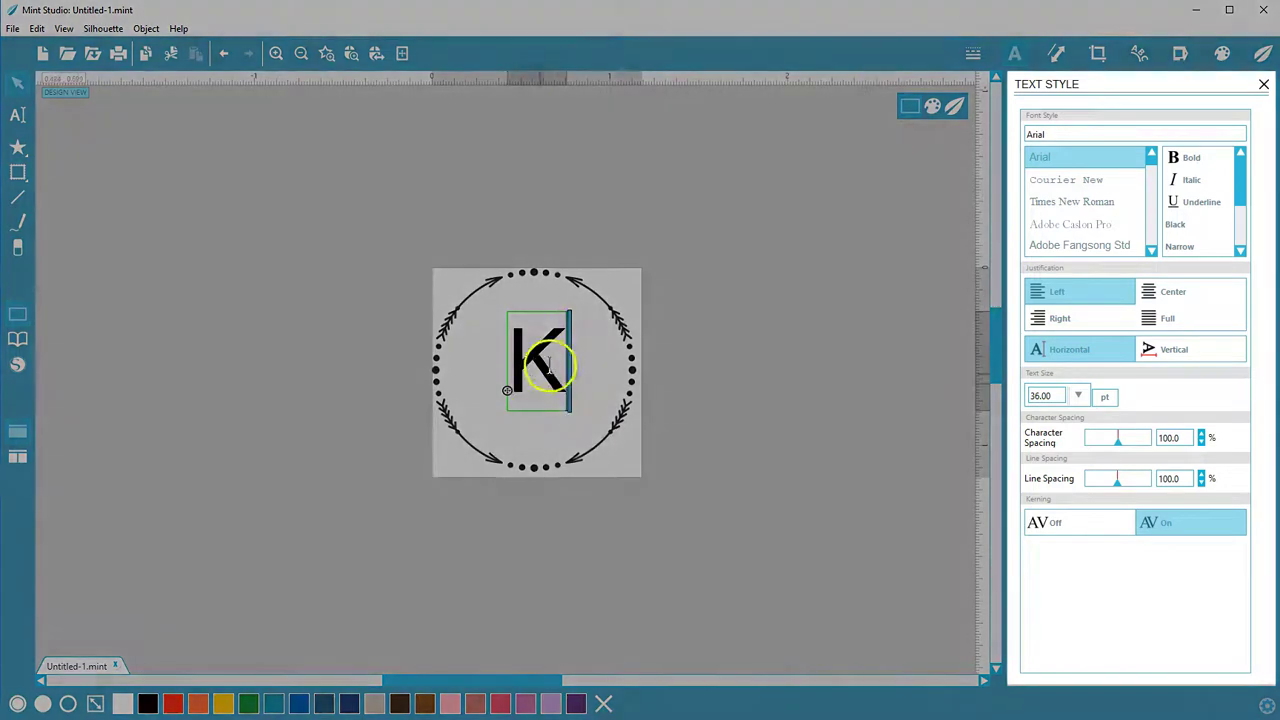
# - Restyle the K in the Yellow Daisy script font at 72 pt
pyautogui.doubleClick(540, 360)
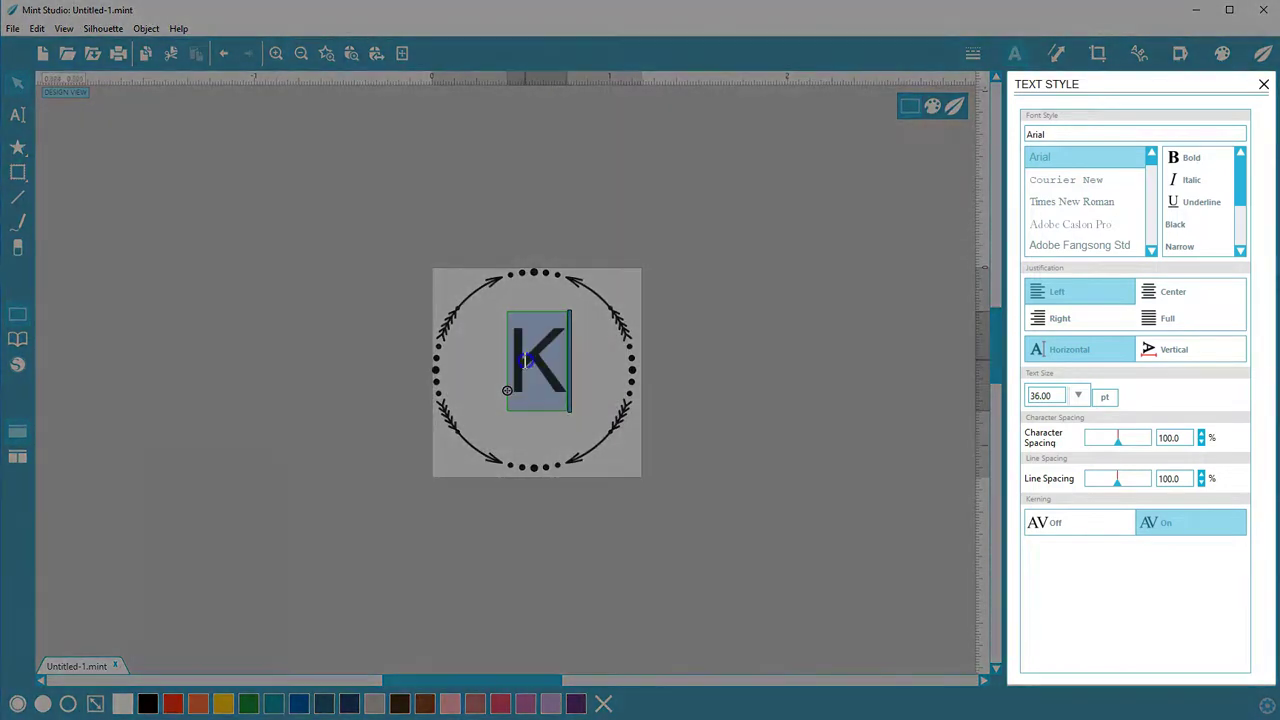
pyautogui.scroll(-3, 1155, 175)
pyautogui.scroll(-10, 1155, 175)
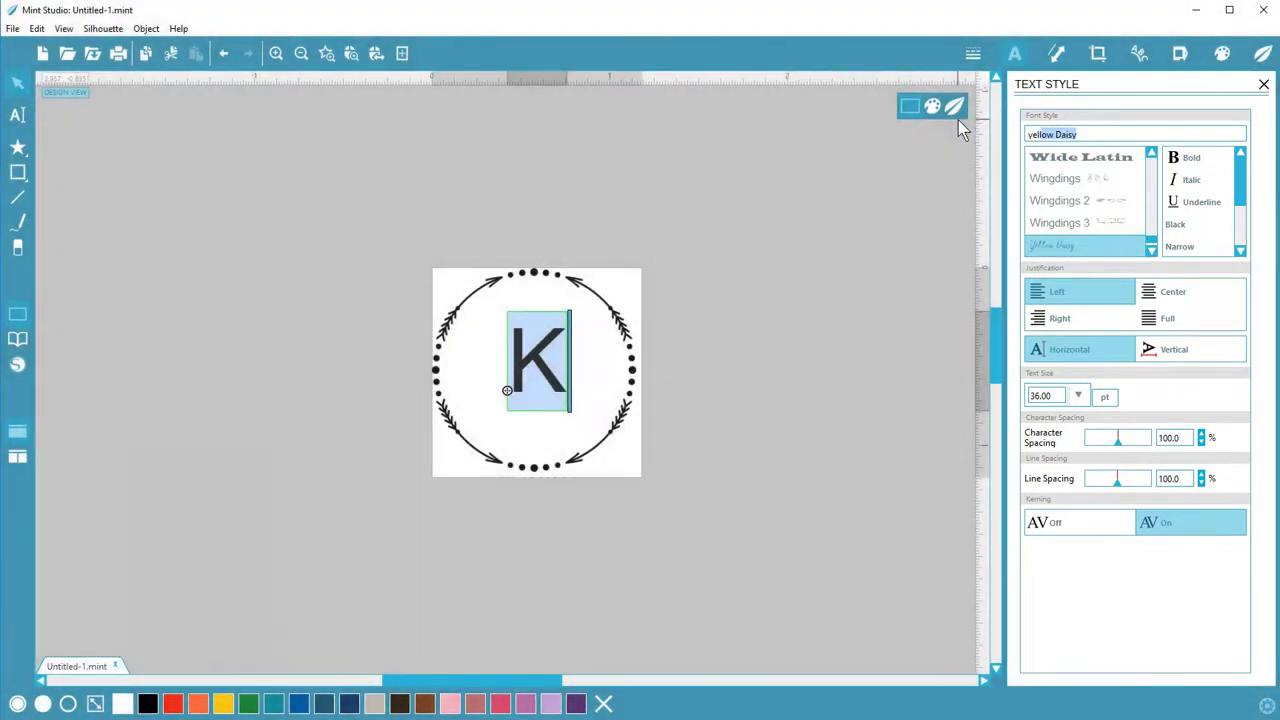
pyautogui.write('yellow Daisy')
pyautogui.click(1050, 245)
pyautogui.click(1078, 396)
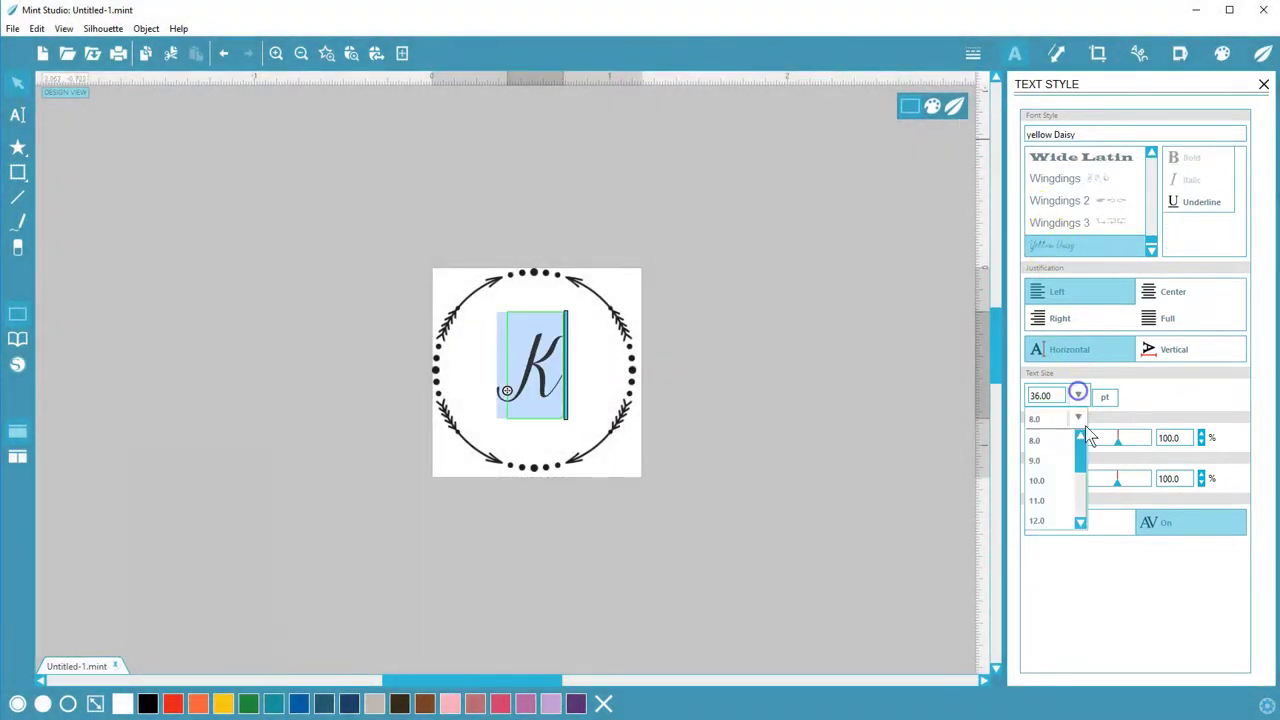
pyautogui.click(1040, 522)
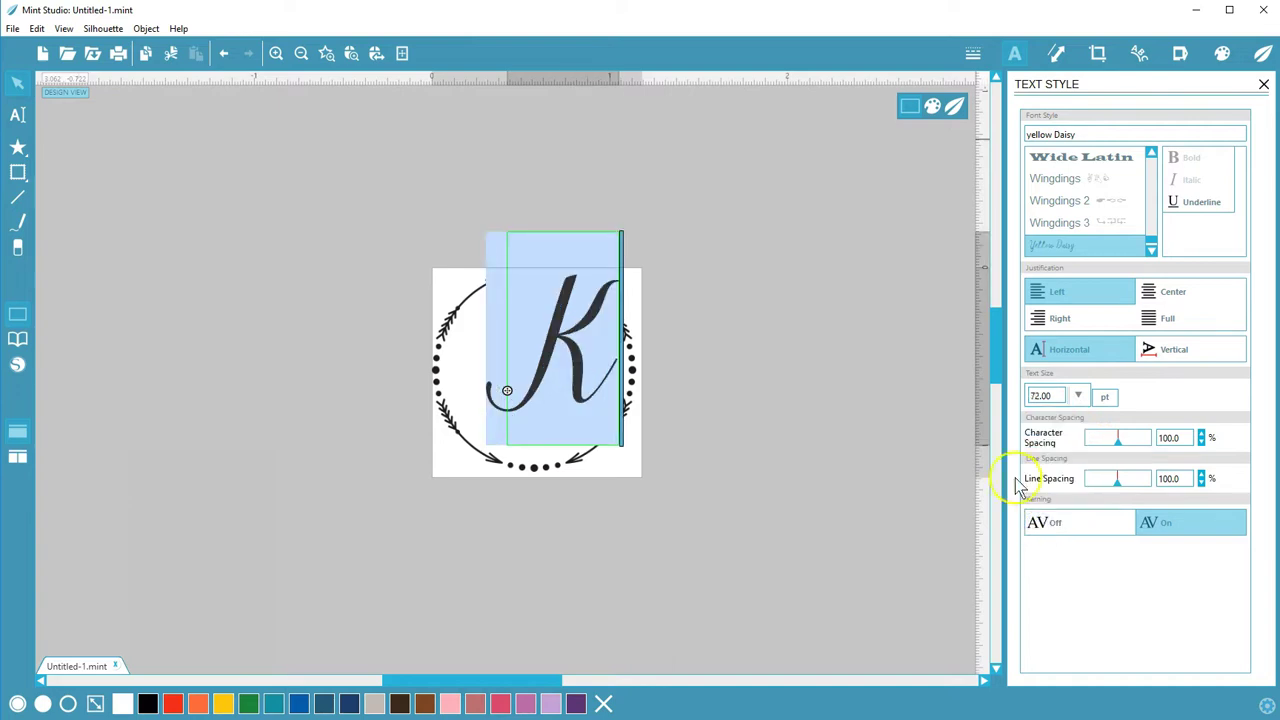
# - Move the K into the centre of the wreath
pyautogui.click(694, 385)
pyautogui.moveTo(549, 348); pyautogui.dragTo(531, 372)
pyautogui.click(531, 372)
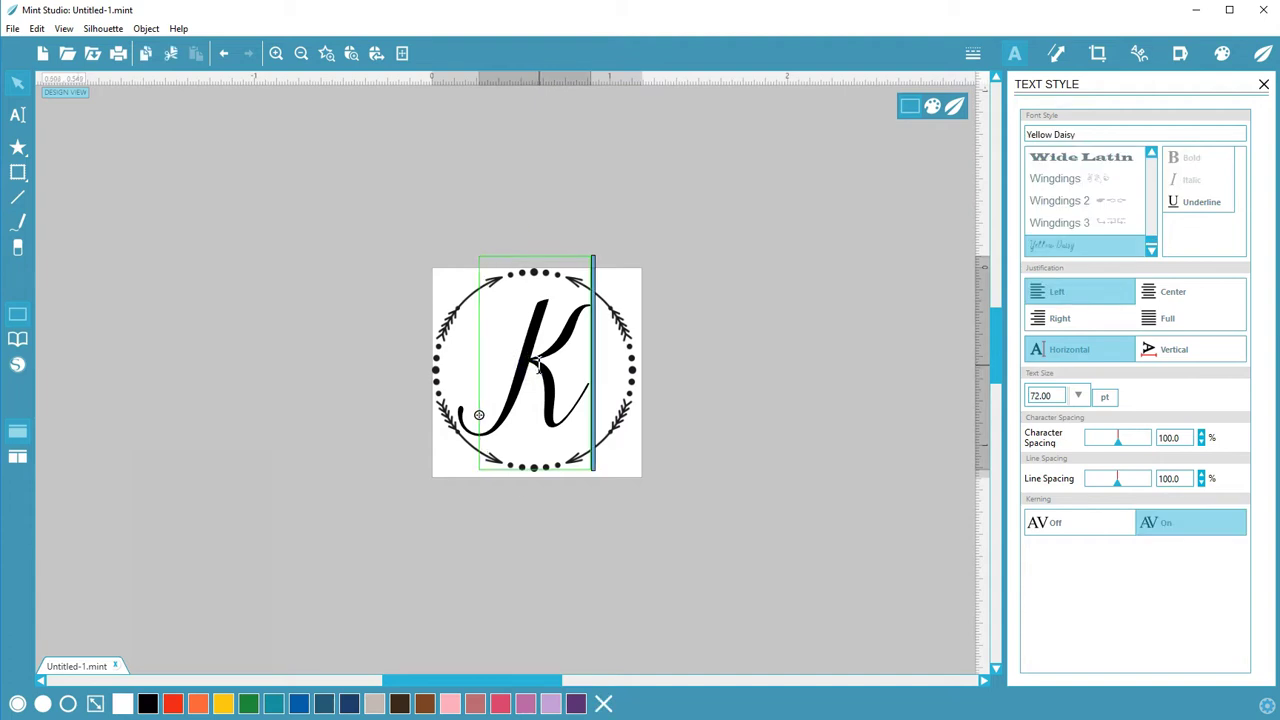
pyautogui.click(720, 352)
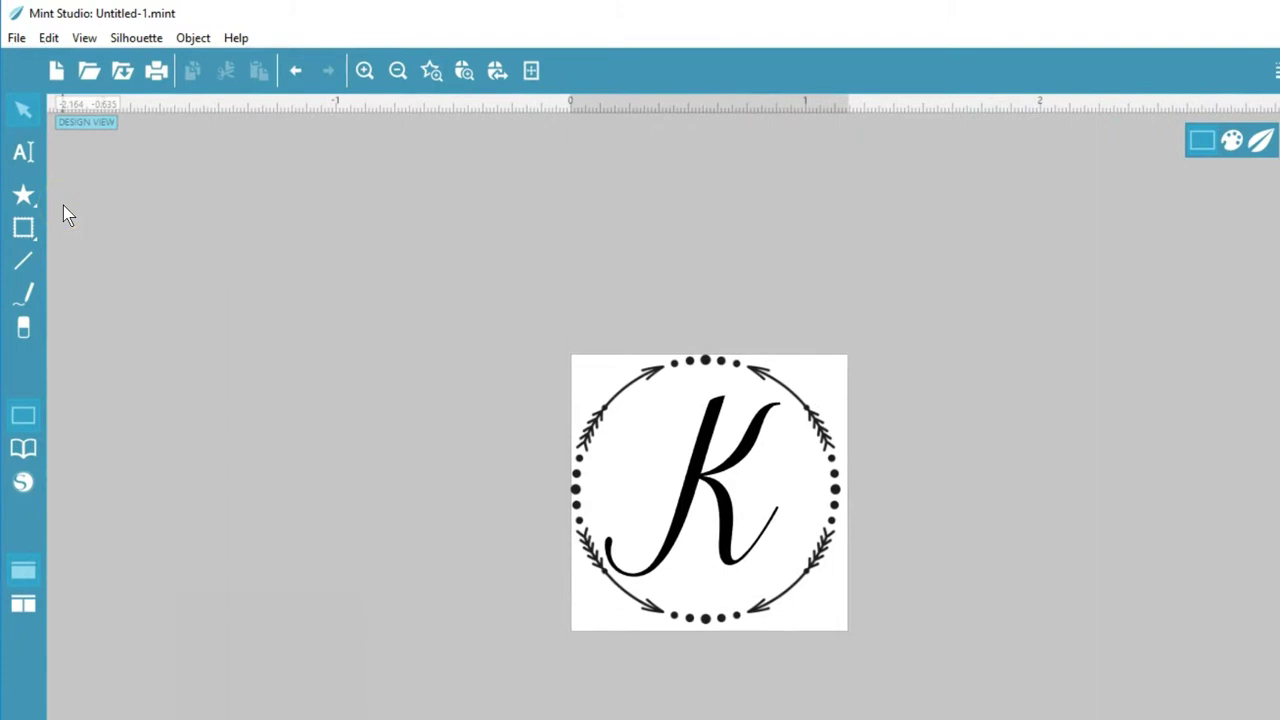
# - Open the star shape flyout showing hearts, stars, flowers and arrows
pyautogui.click(25, 197)
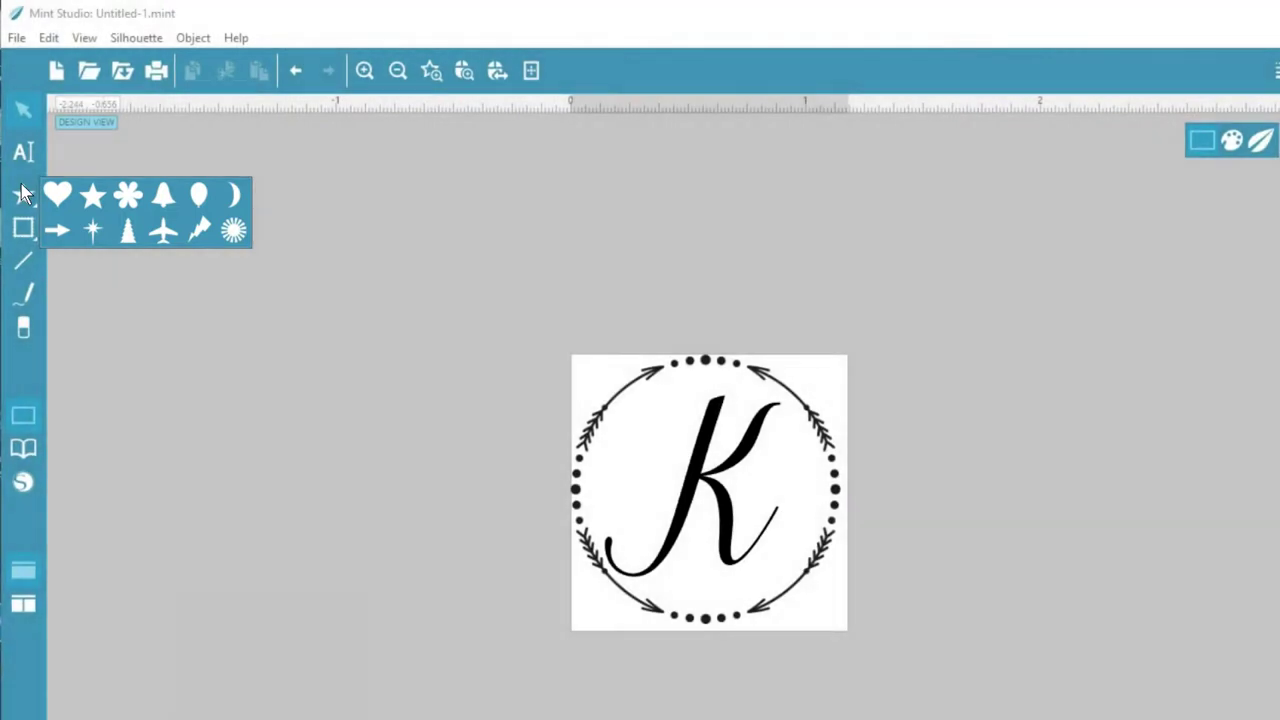
# - Draw a zigzag-edged square left of the K stamp and deepen its zigzags
pyautogui.click(23, 229)
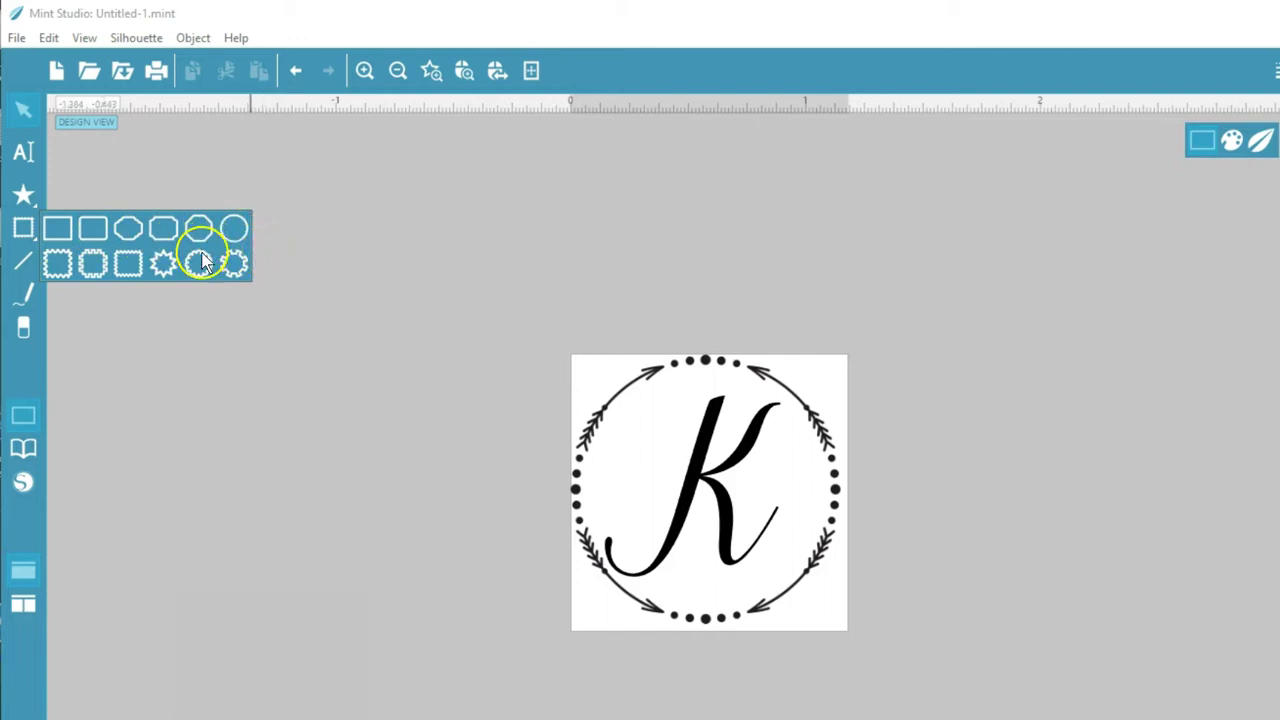
pyautogui.click(118, 268)
pyautogui.moveTo(279, 242)
pyautogui.mouseDown()
pyautogui.moveTo(352, 340)
pyautogui.moveTo(520, 486)
pyautogui.mouseUp()
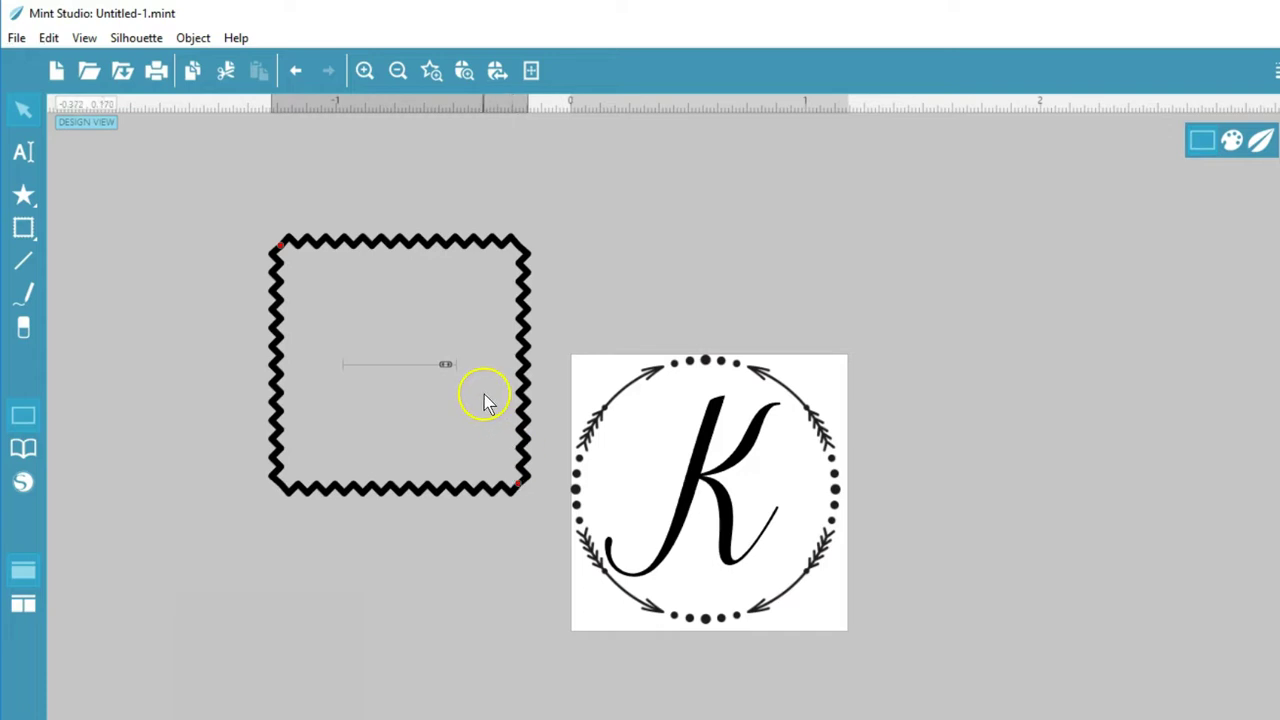
pyautogui.moveTo(444, 366); pyautogui.dragTo(444, 367)
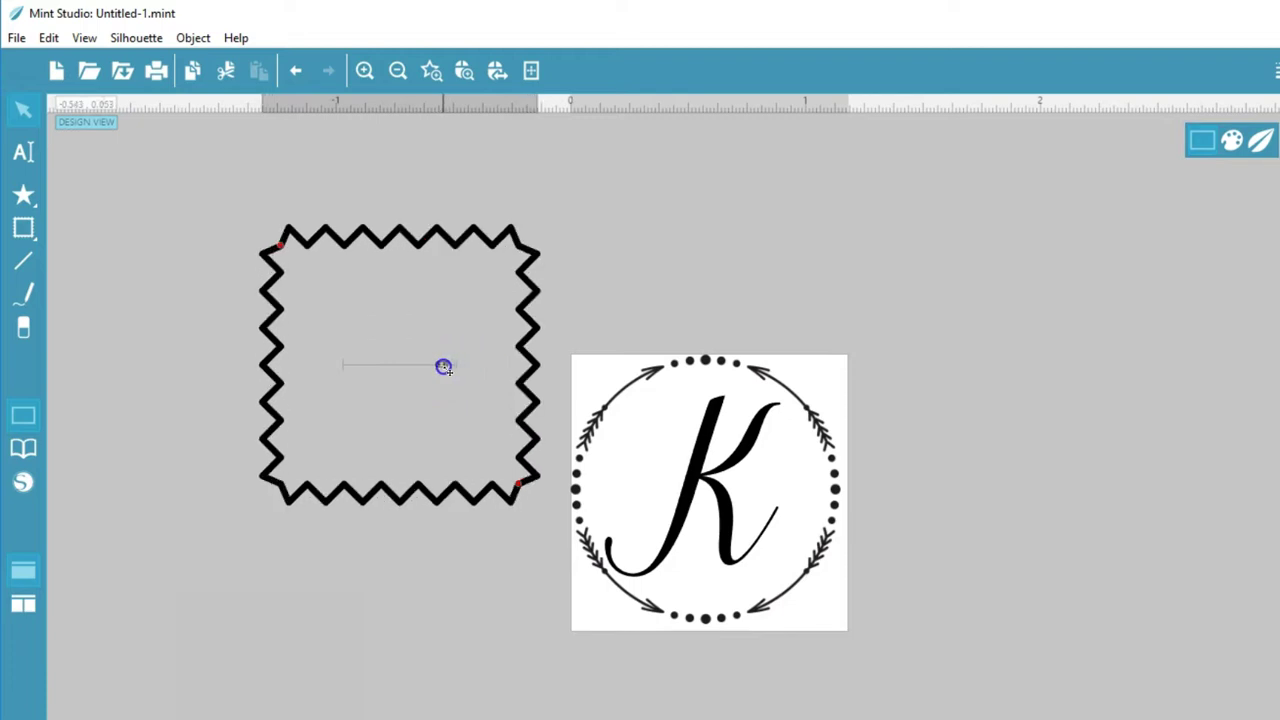
pyautogui.click(403, 393)
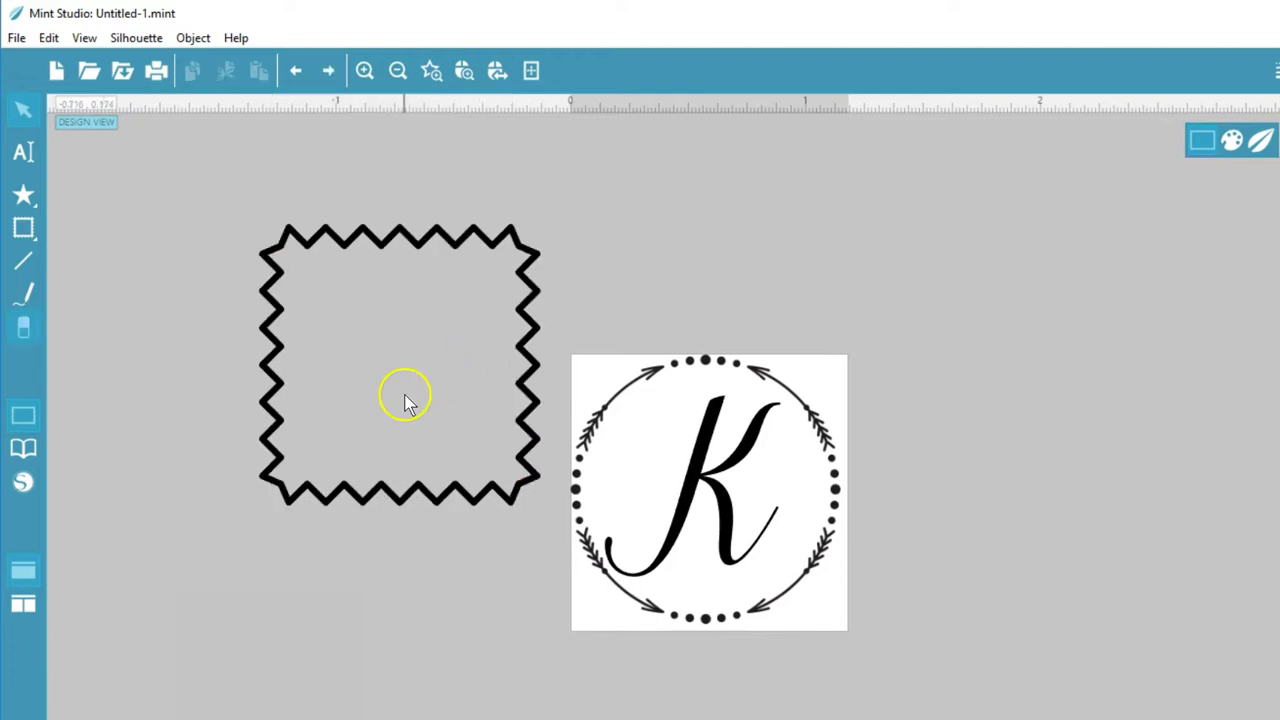
# - Draw a short horizontal line, then move the zigzag frame beneath it, right of the stamp
pyautogui.click(24, 266)
pyautogui.moveTo(970, 309)
pyautogui.mouseDown()
pyautogui.moveTo(1030, 304)
pyautogui.moveTo(1203, 343)
pyautogui.moveTo(1199, 293)
pyautogui.moveTo(983, 191)
pyautogui.moveTo(1068, 216)
pyautogui.moveTo(1116, 304)
pyautogui.moveTo(1060, 231)
pyautogui.moveTo(983, 189)
pyautogui.moveTo(1114, 319)
pyautogui.mouseUp()
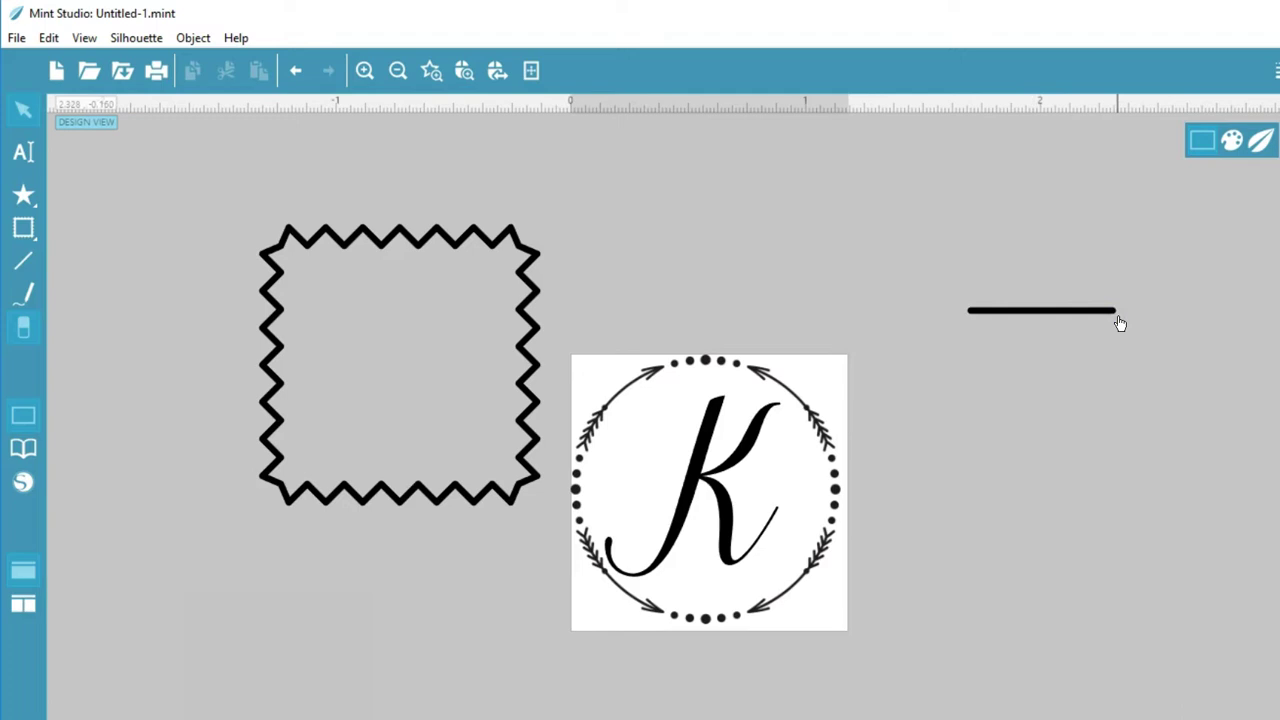
pyautogui.moveTo(551, 300)
pyautogui.mouseDown()
pyautogui.moveTo(517, 289)
pyautogui.moveTo(943, 334)
pyautogui.moveTo(894, 318)
pyautogui.mouseUp()
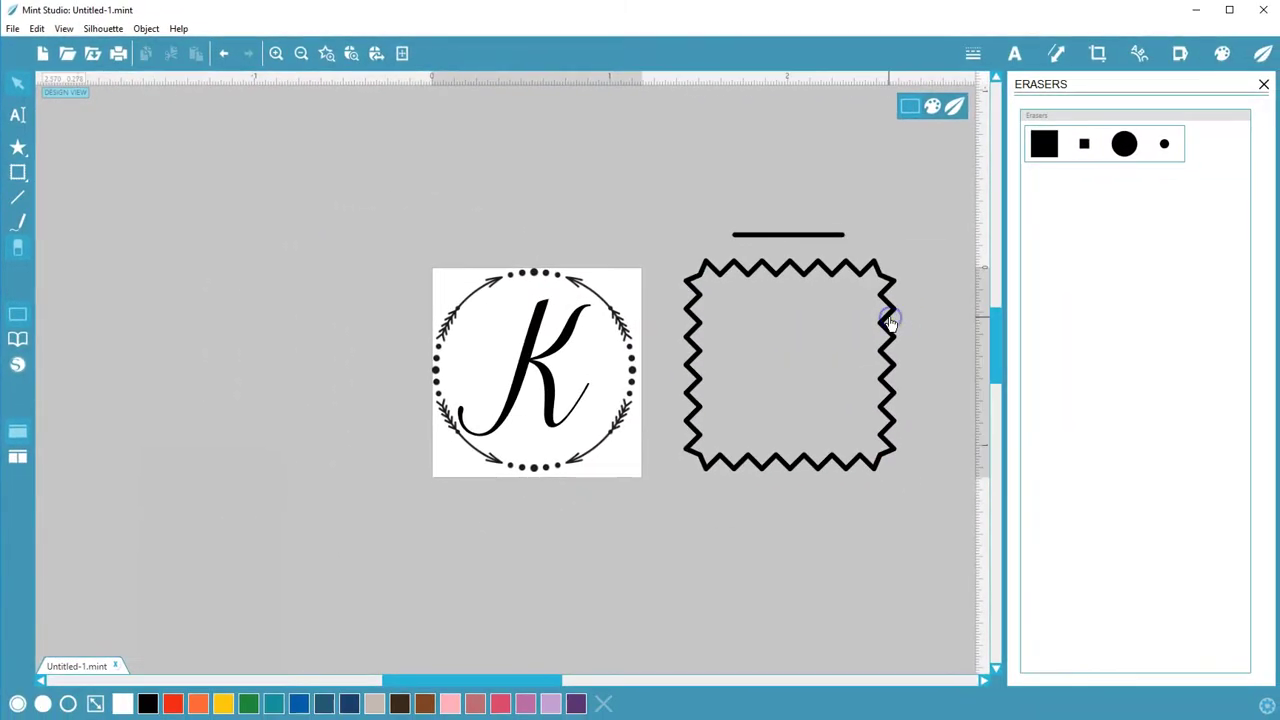
# - Select the line above the zigzag frame and lengthen it to about 1.079 in
pyautogui.click(970, 55)
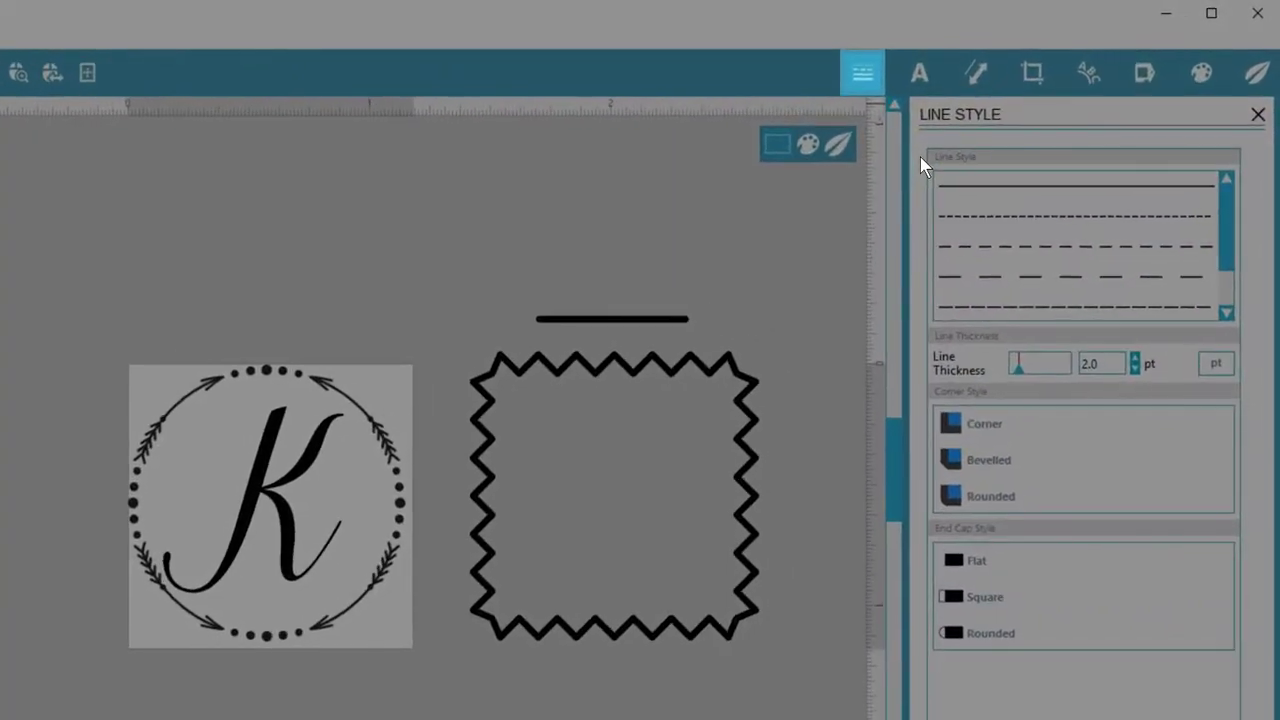
pyautogui.click(640, 320)
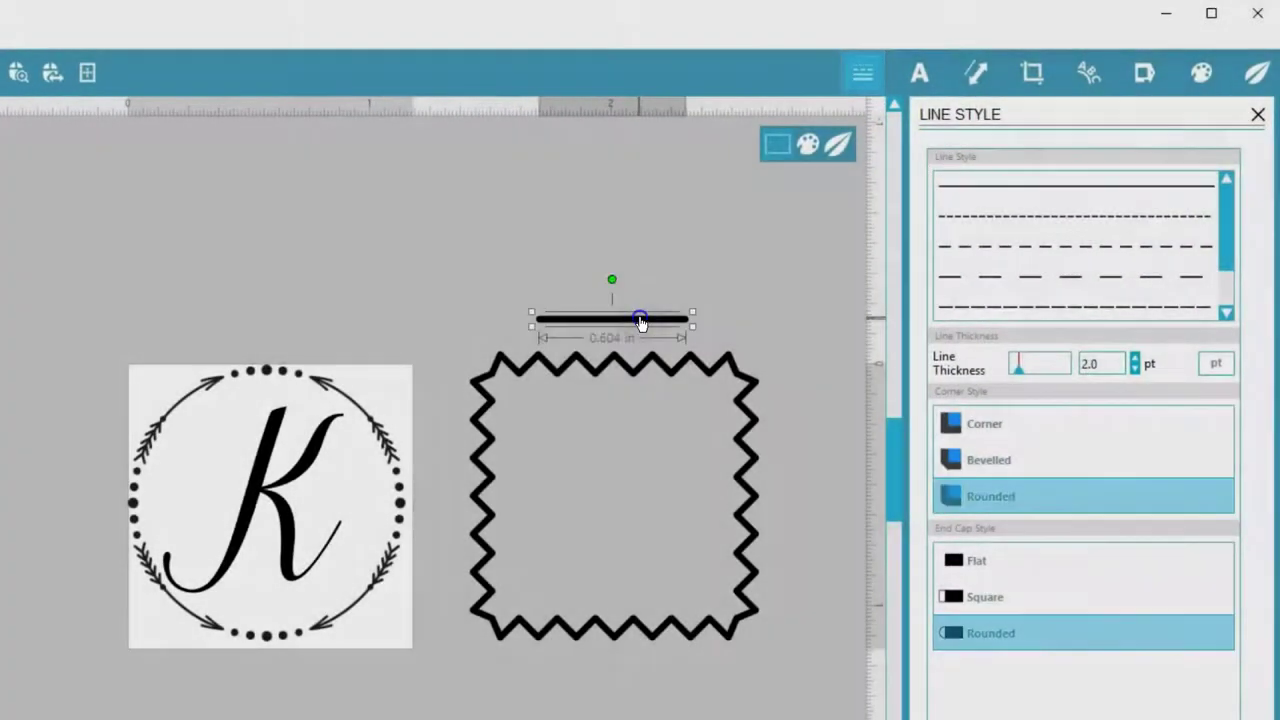
pyautogui.moveTo(692, 327); pyautogui.dragTo(807, 327)
# - Give the line a dash-dot pattern with 2.3 pt thickness
pyautogui.click(951, 215)
pyautogui.click(976, 276)
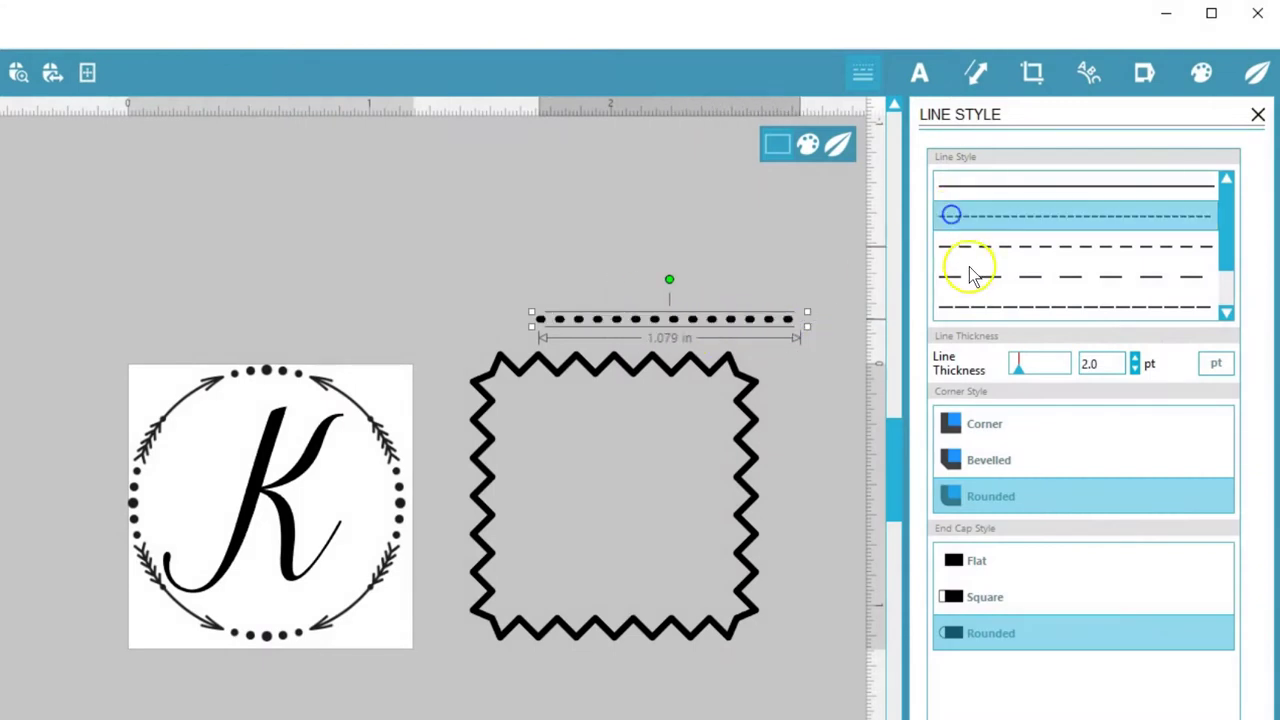
pyautogui.moveTo(1229, 229); pyautogui.dragTo(1229, 263)
pyautogui.click(1166, 306)
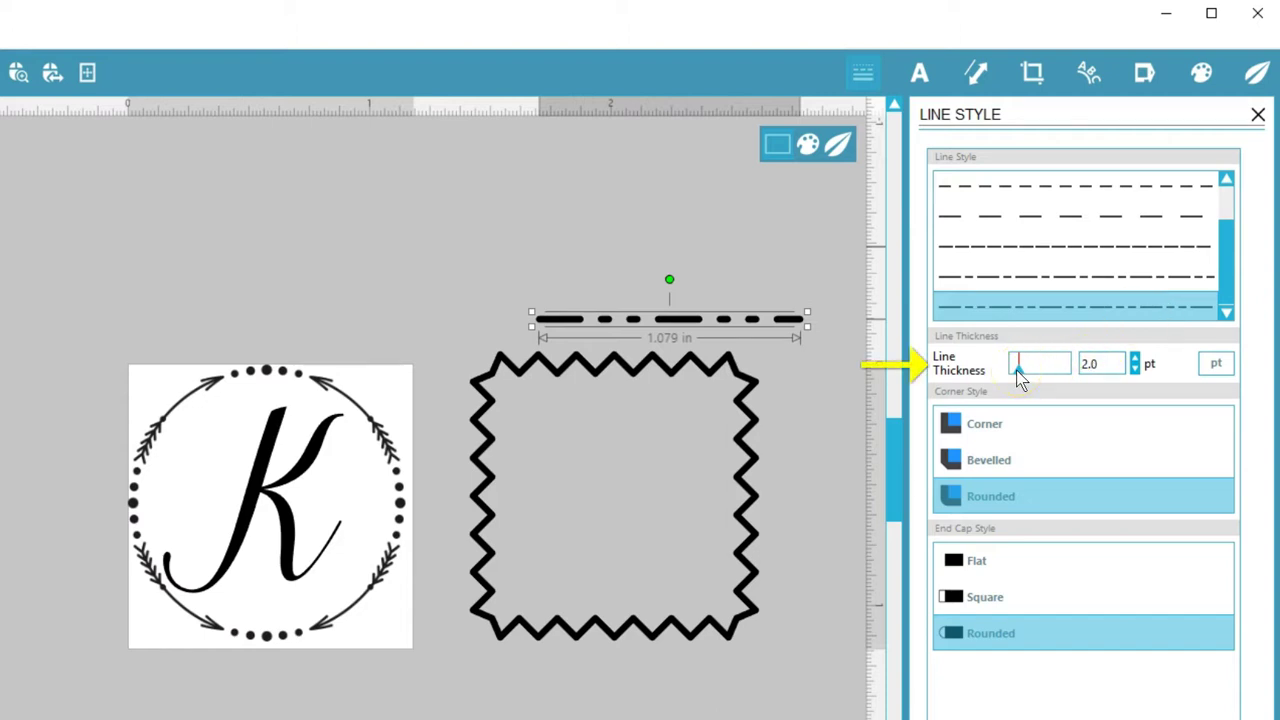
pyautogui.moveTo(1017, 368); pyautogui.dragTo(1011, 370)
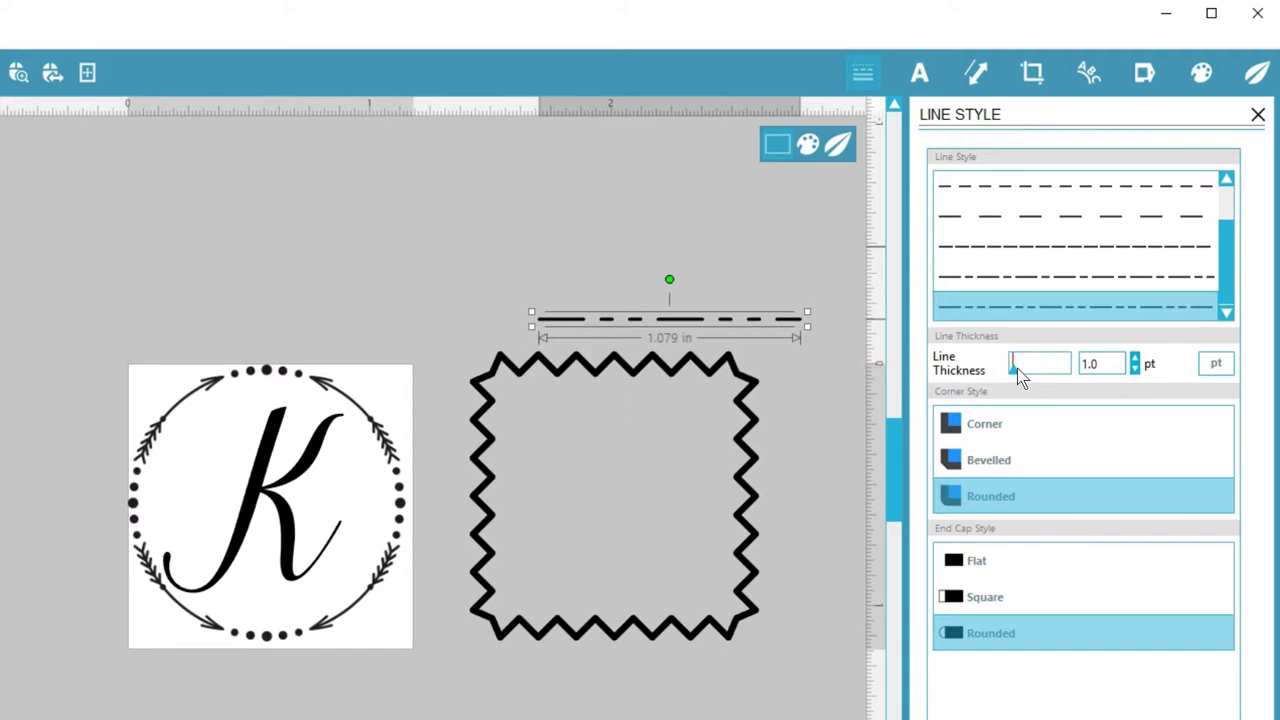
pyautogui.moveTo(1014, 372); pyautogui.dragTo(1021, 372)
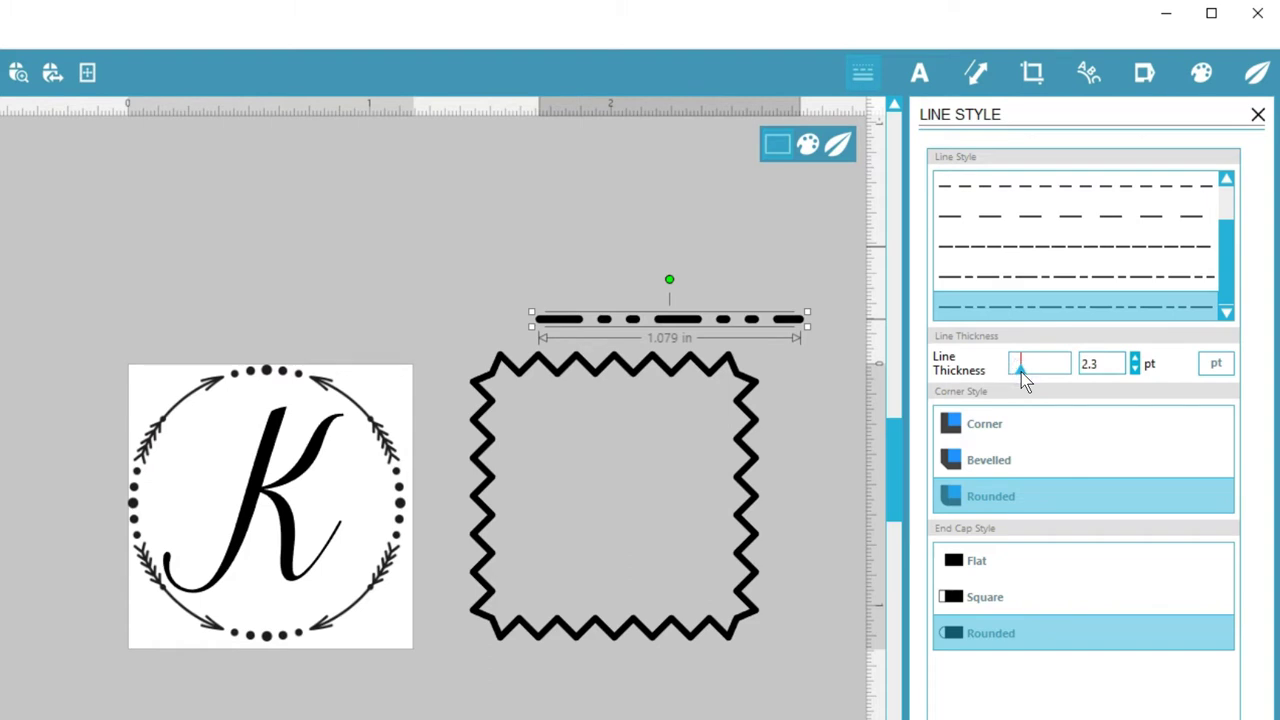
pyautogui.click(747, 403)
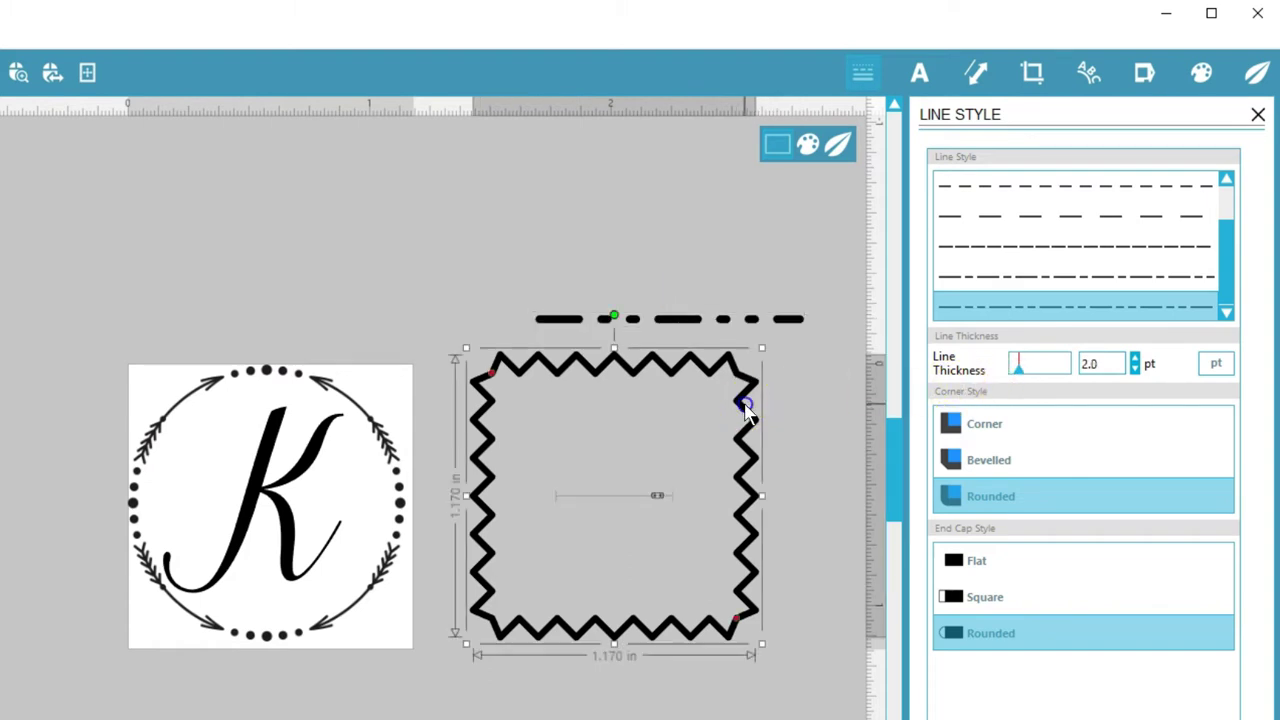
pyautogui.moveTo(1018, 370); pyautogui.dragTo(1027, 380)
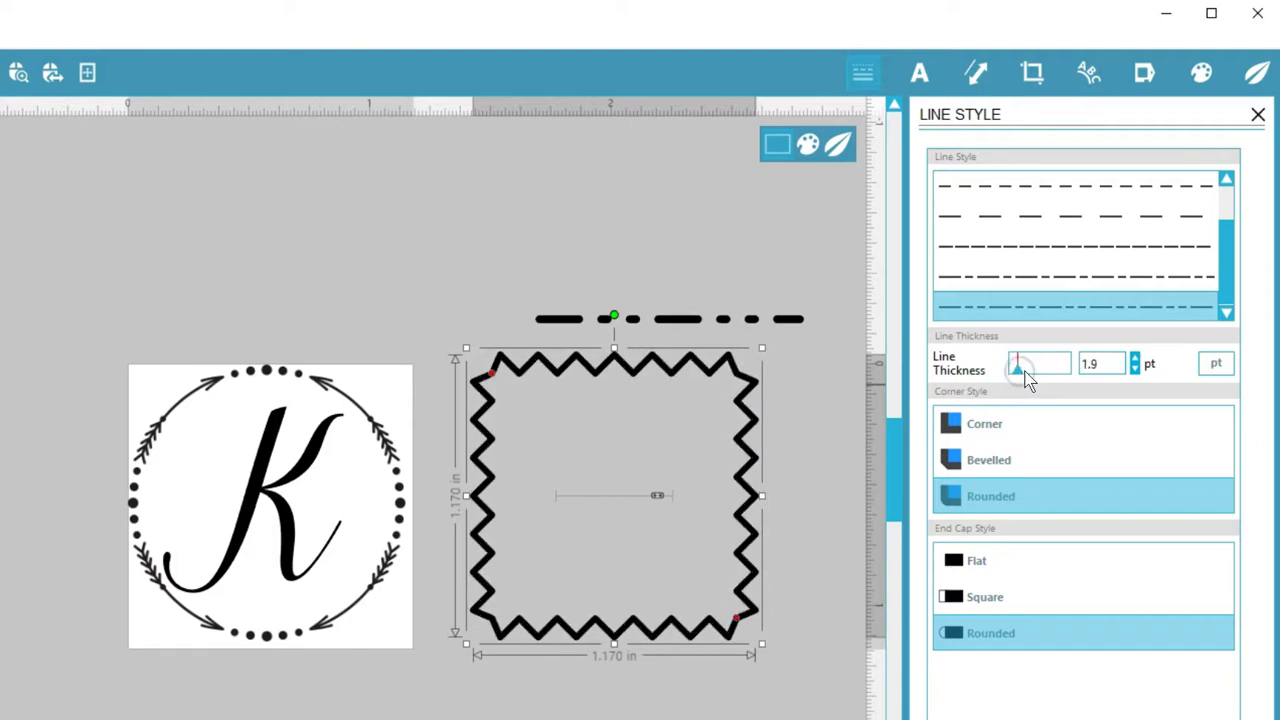
pyautogui.click(749, 377)
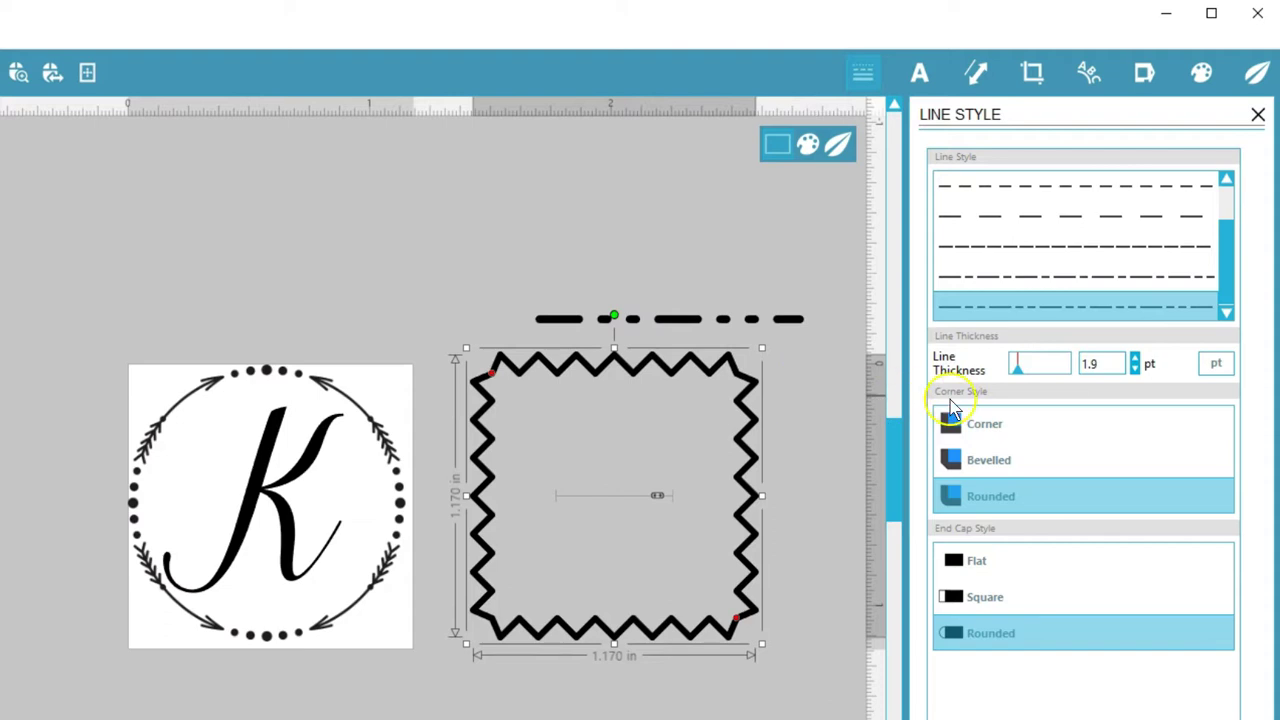
pyautogui.click(985, 425)
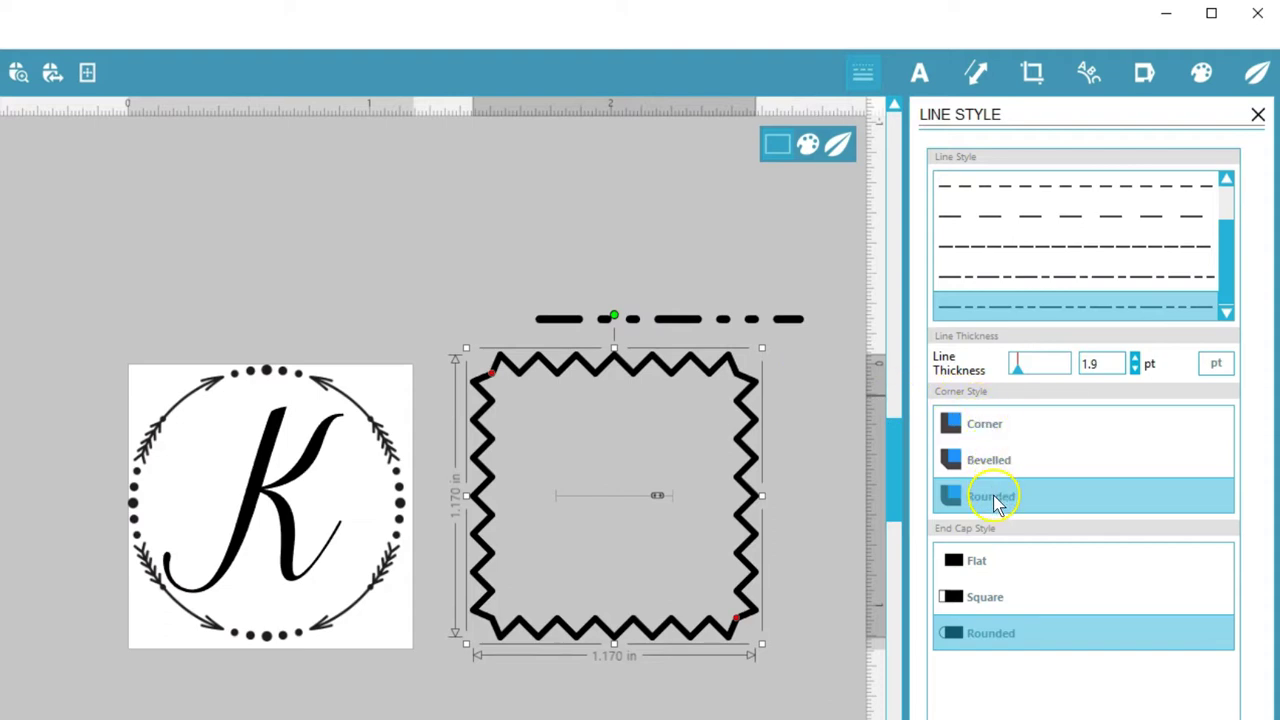
pyautogui.click(790, 320)
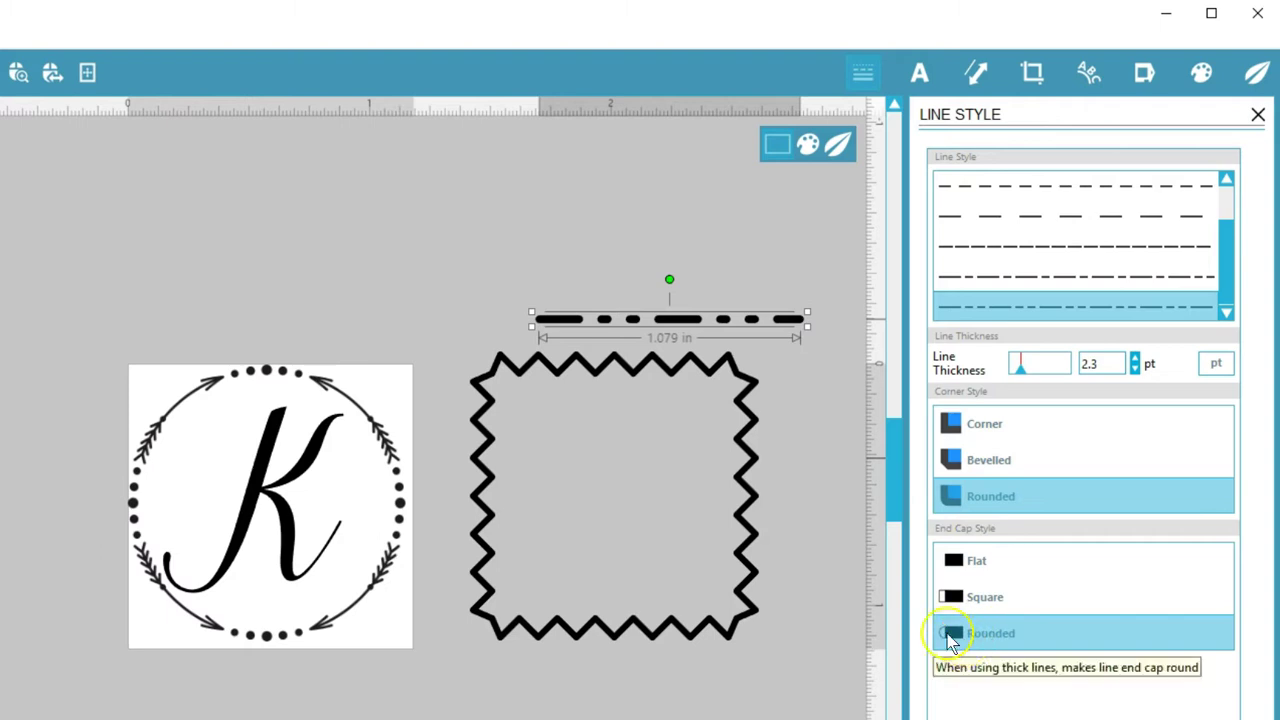
pyautogui.click(735, 406)
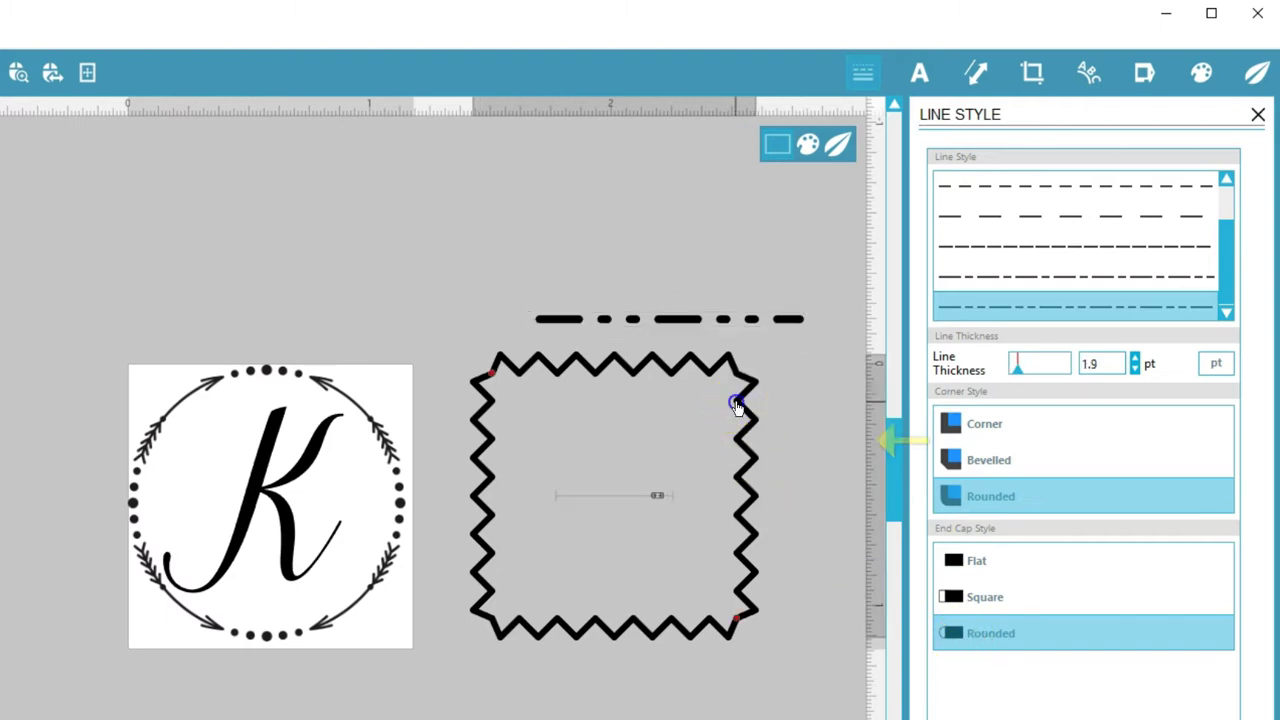
pyautogui.click(990, 425)
pyautogui.click(990, 458)
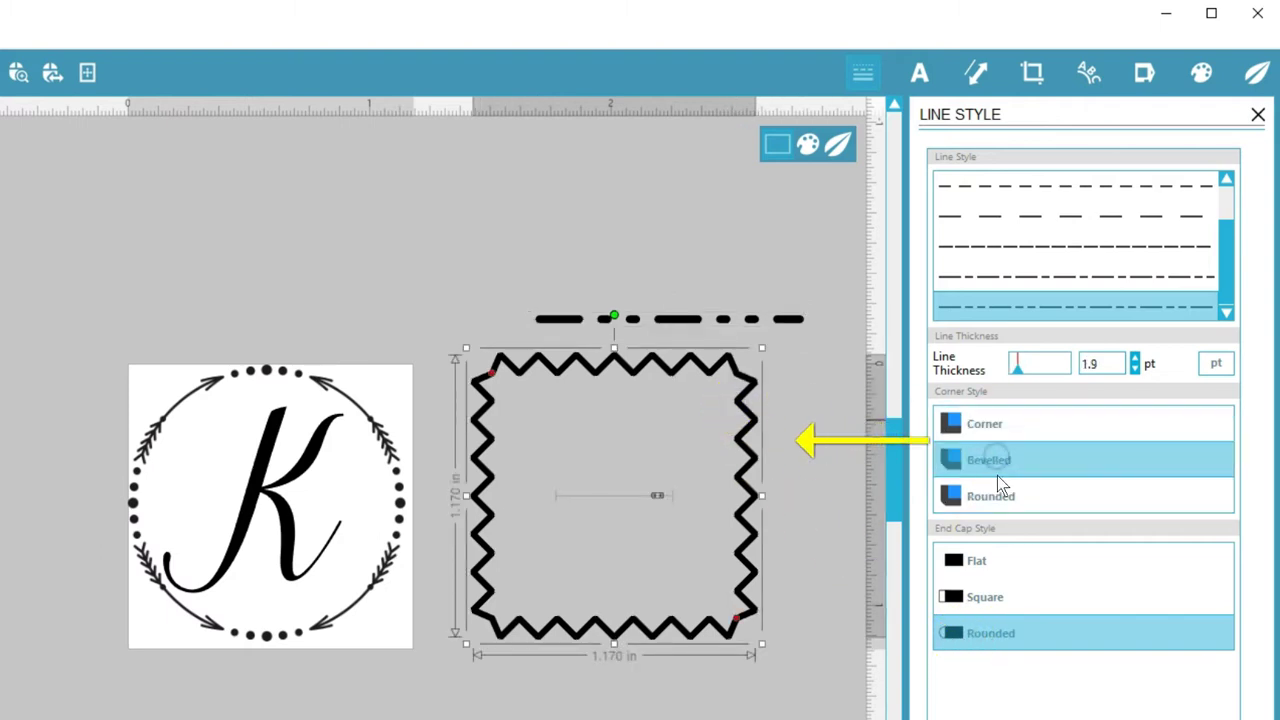
pyautogui.click(1000, 492)
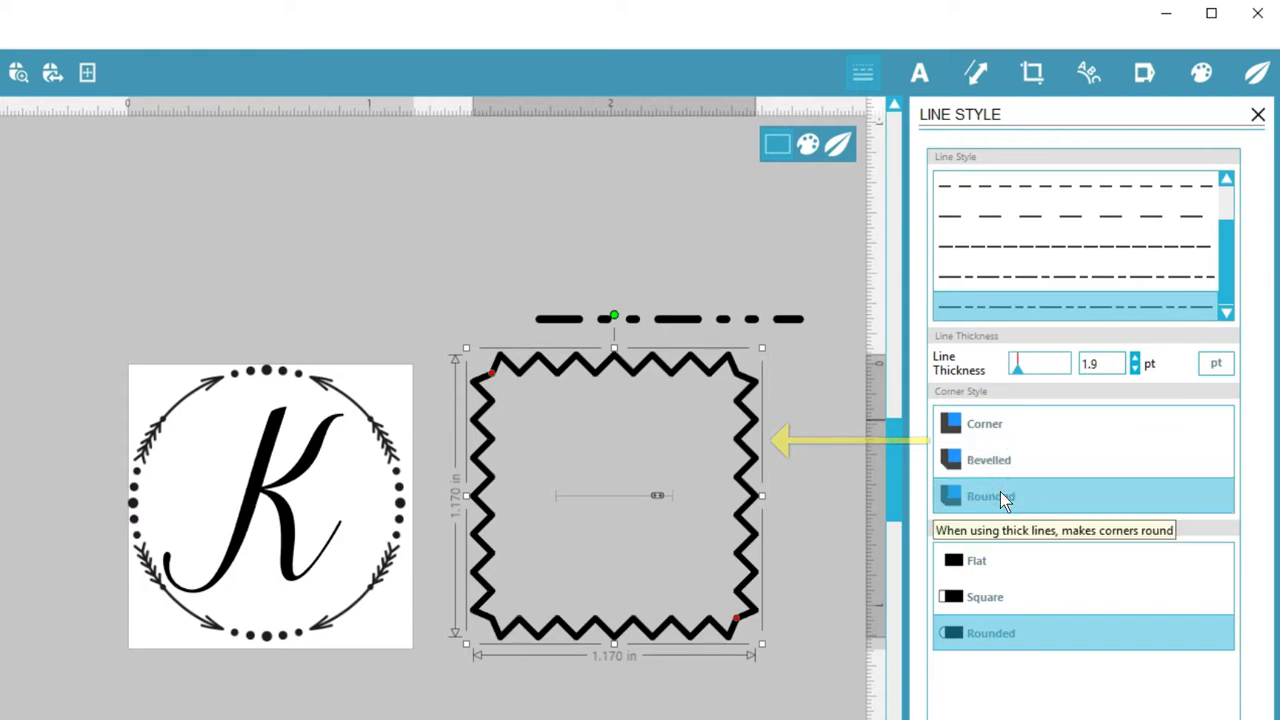
pyautogui.click(790, 319)
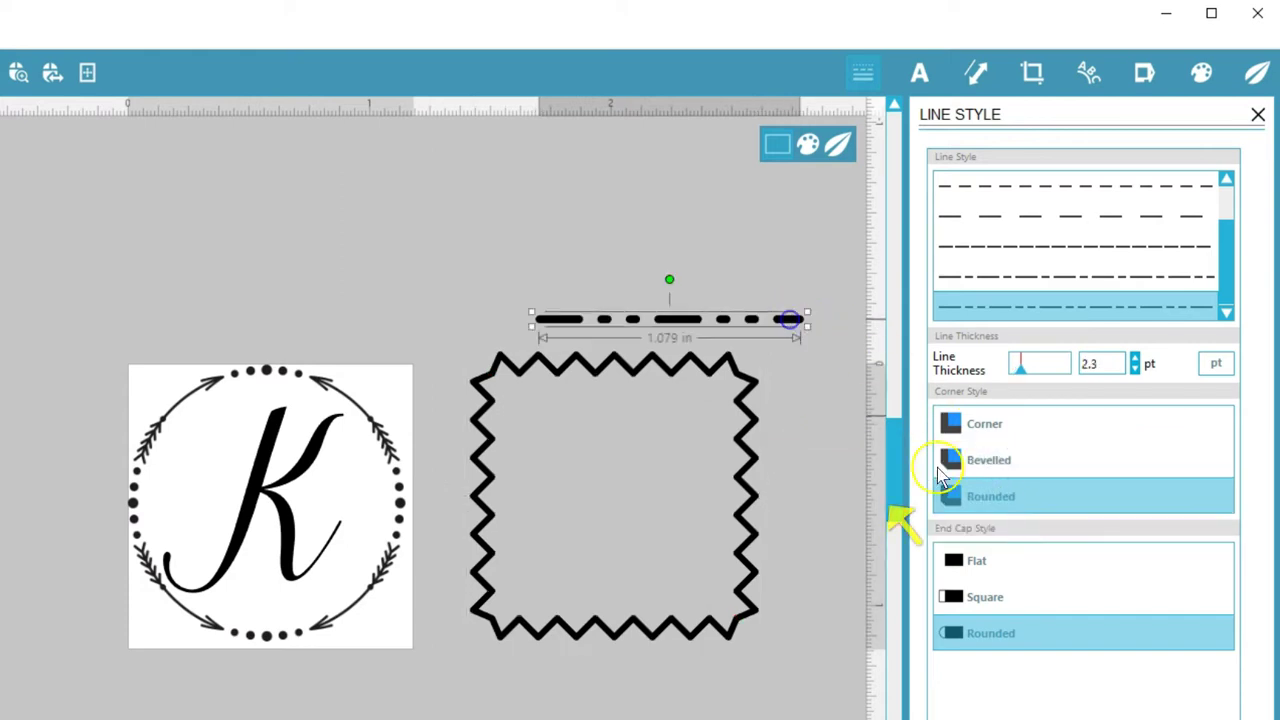
pyautogui.click(985, 563)
pyautogui.click(987, 597)
pyautogui.click(989, 633)
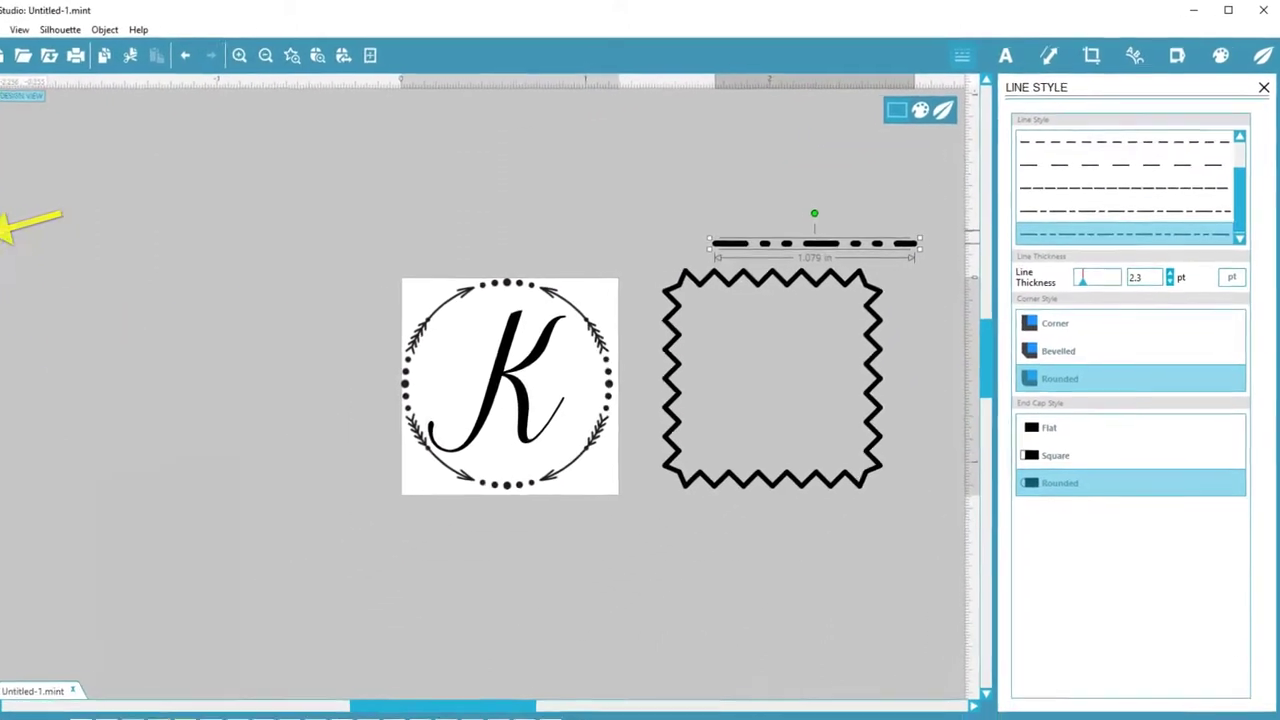
# - Draw a freehand wavy line above the K wreath with the Pencil
pyautogui.click(17, 222)
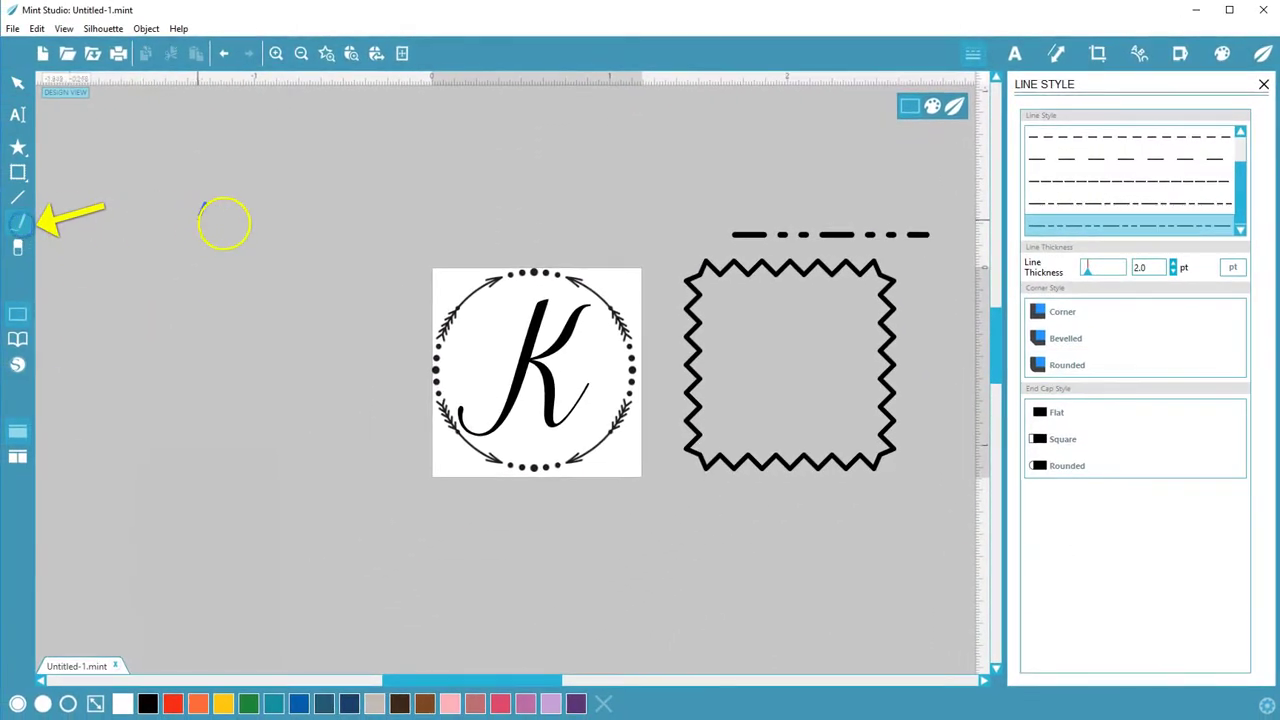
pyautogui.moveTo(313, 206)
pyautogui.mouseDown()
pyautogui.moveTo(480, 217)
pyautogui.moveTo(640, 177)
pyautogui.moveTo(717, 200)
pyautogui.mouseUp()
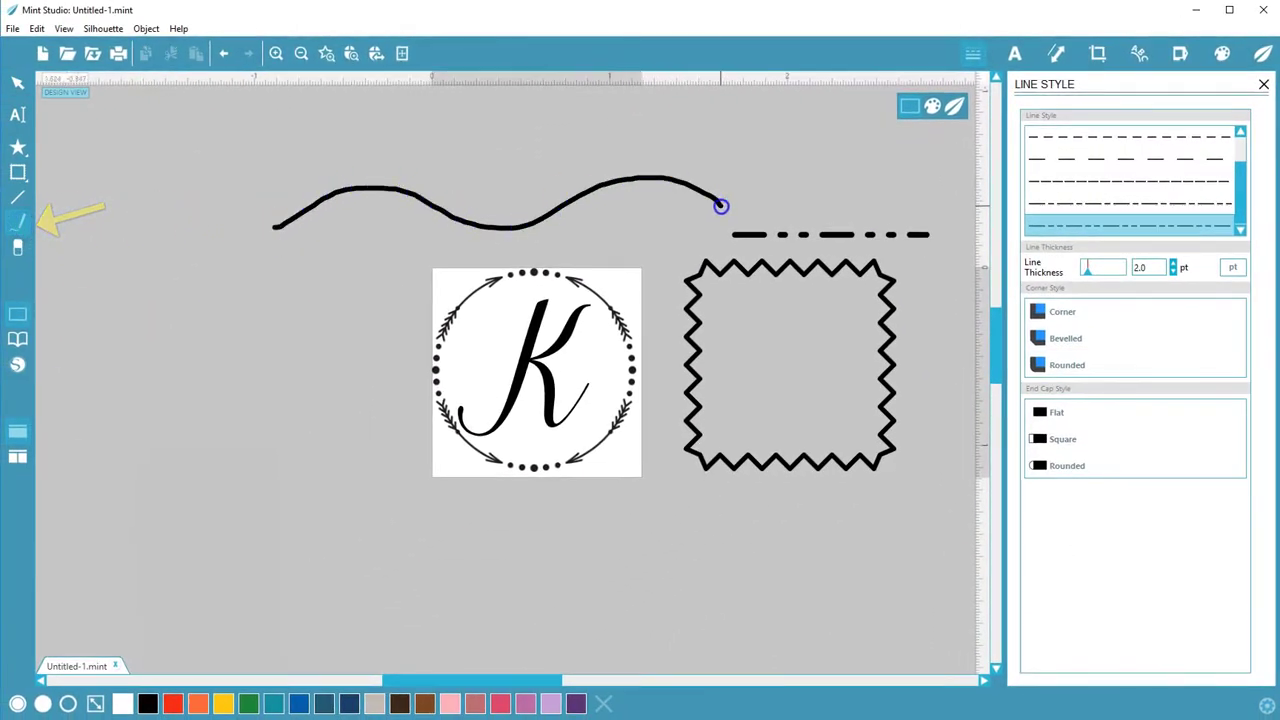
pyautogui.click(692, 188)
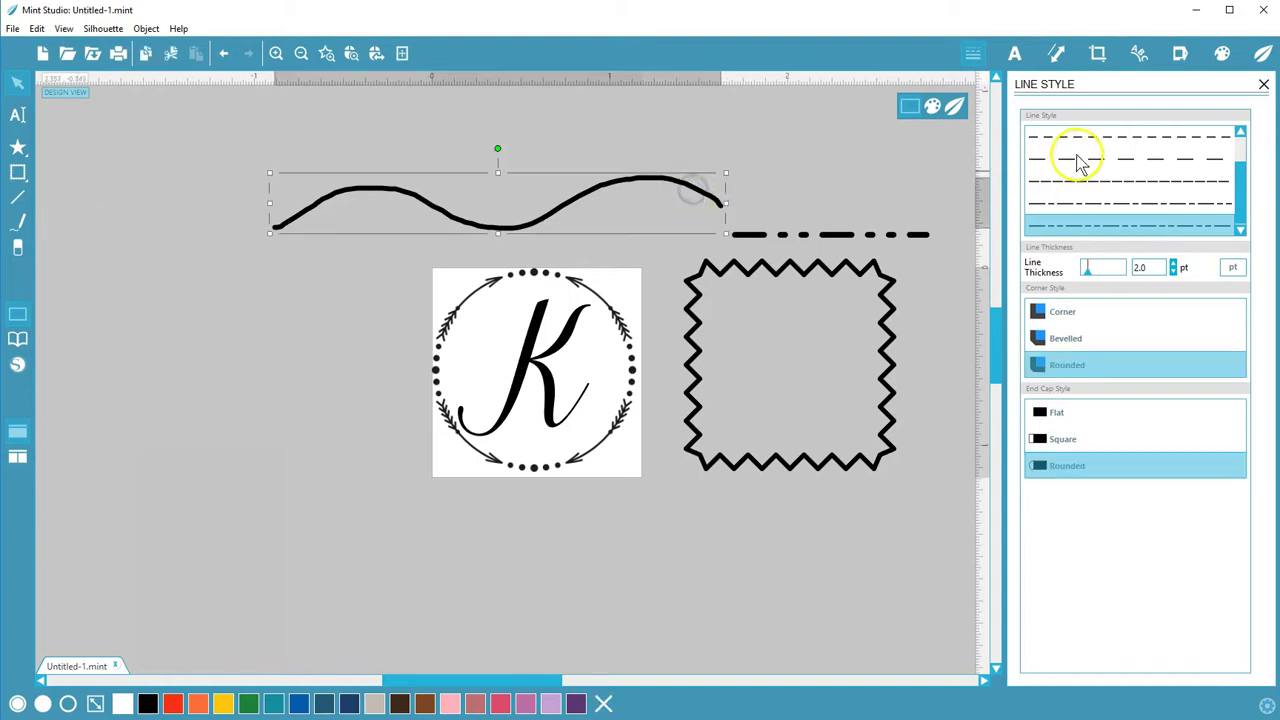
# - Make the wave dotted at 1.0 pt and bring up the Eraser options
pyautogui.click(1240, 131)
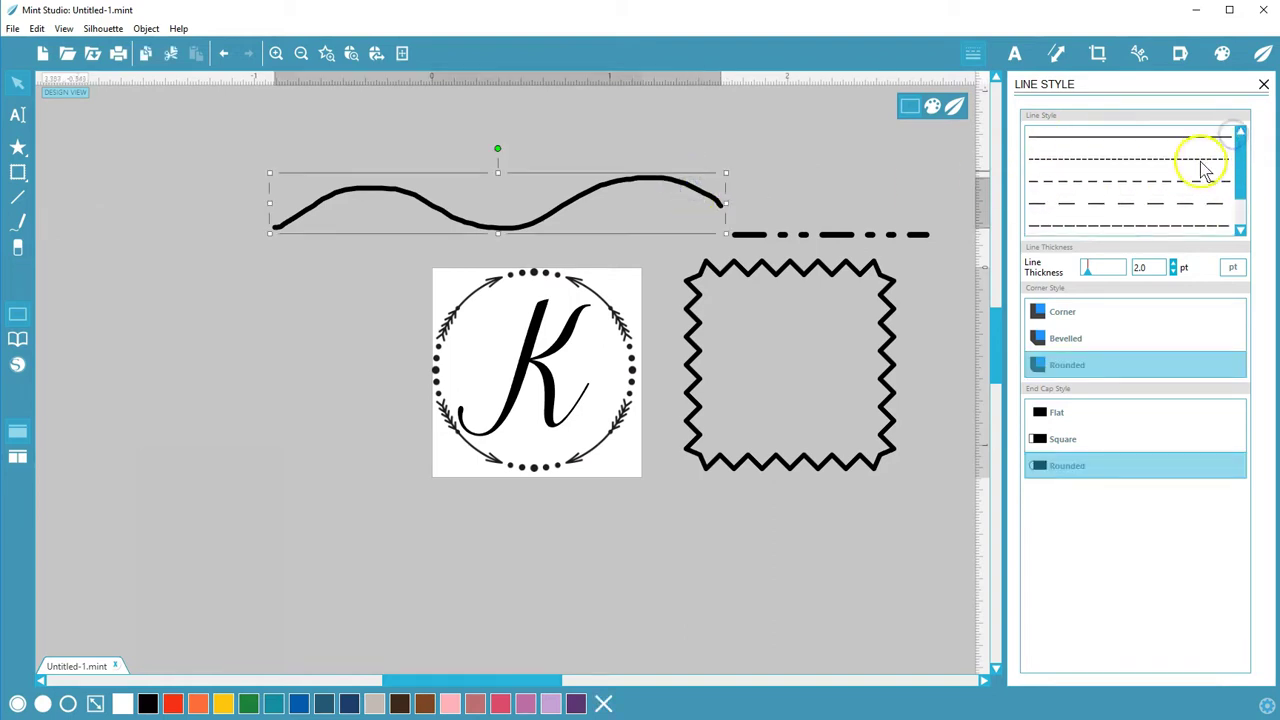
pyautogui.click(1200, 160)
pyautogui.moveTo(1087, 268); pyautogui.dragTo(1058, 270)
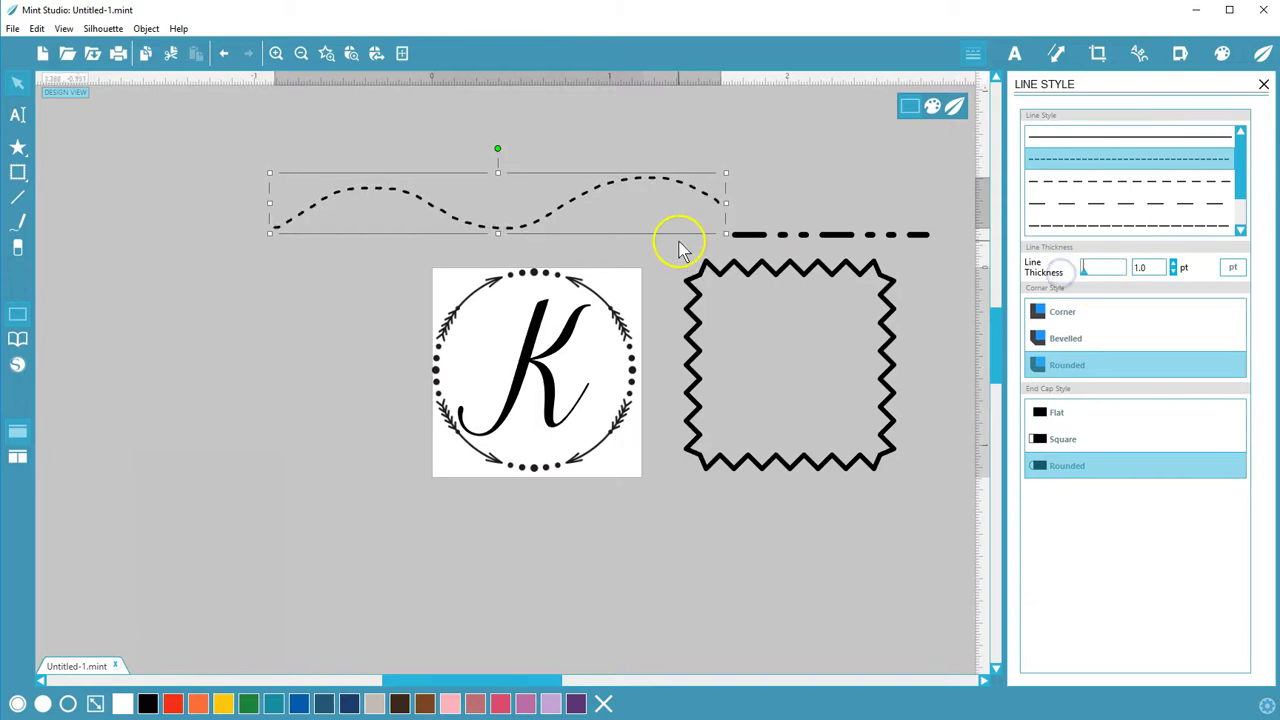
pyautogui.click(17, 248)
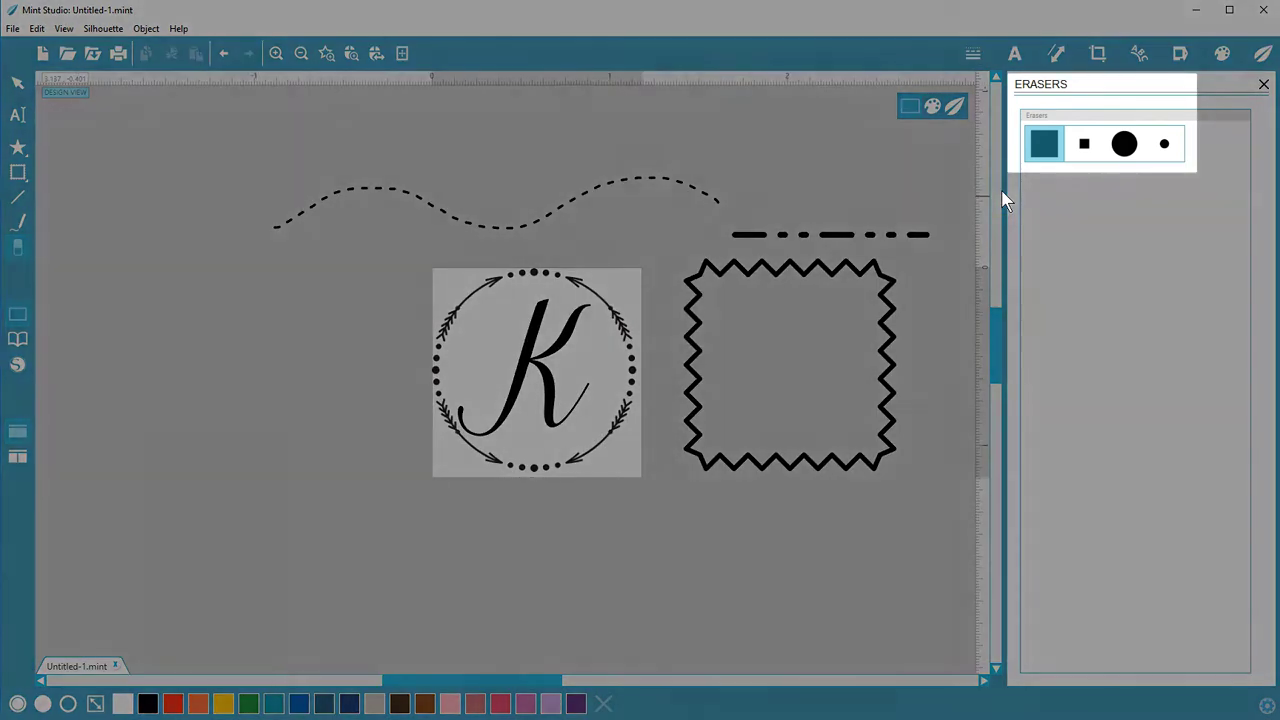
pyautogui.click(1165, 147)
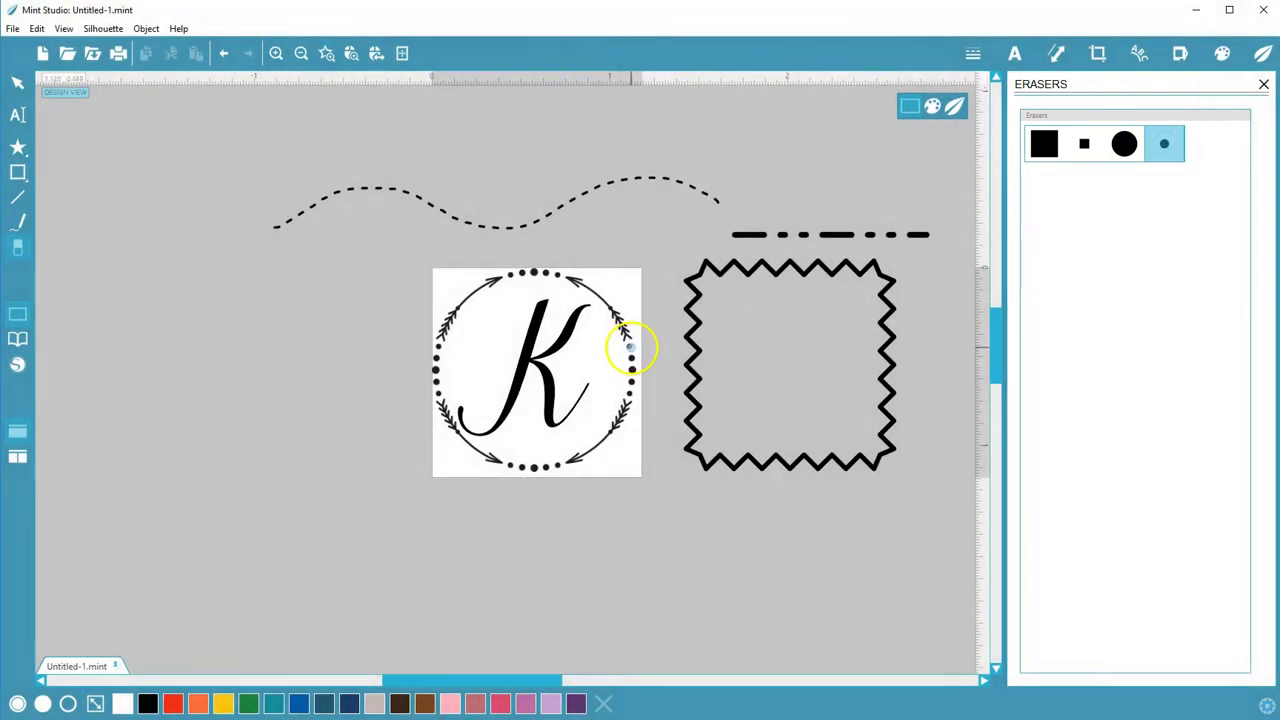
pyautogui.click(627, 343)
pyautogui.click(1163, 143)
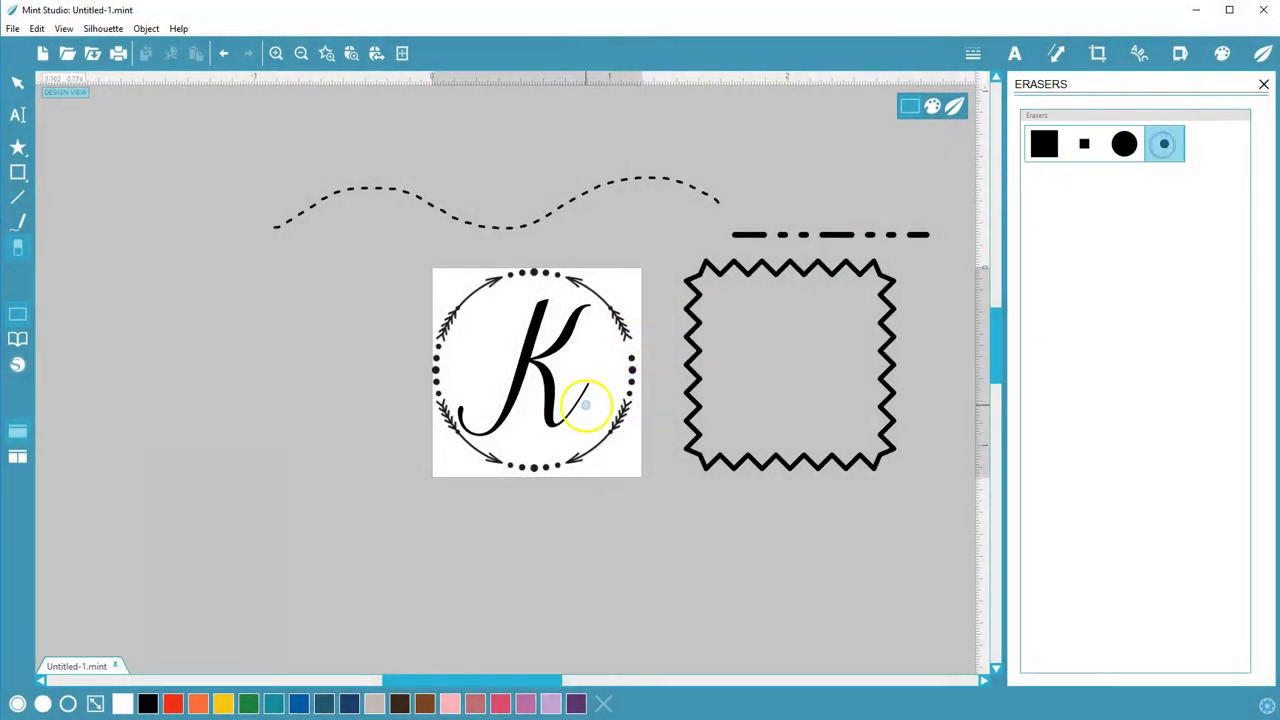
pyautogui.click(1043, 143)
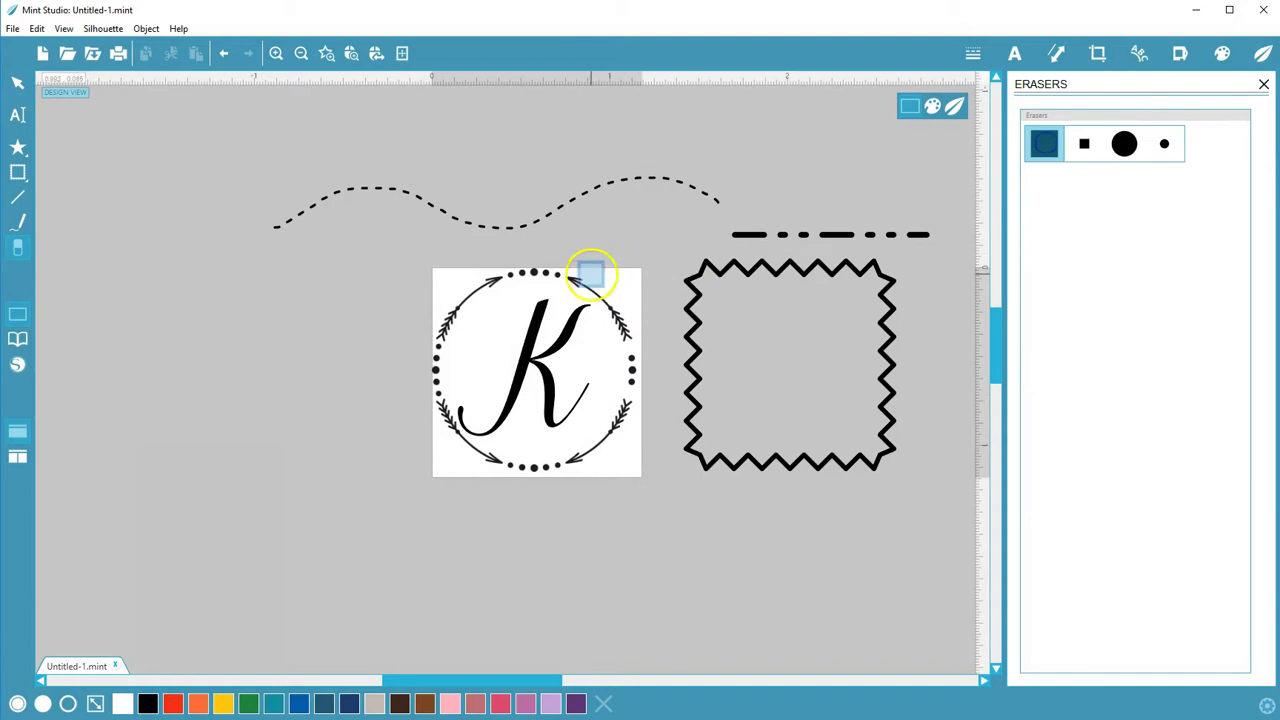
pyautogui.moveTo(545, 270)
pyautogui.mouseDown()
pyautogui.moveTo(591, 286)
pyautogui.moveTo(626, 392)
pyautogui.moveTo(572, 470)
pyautogui.mouseUp()
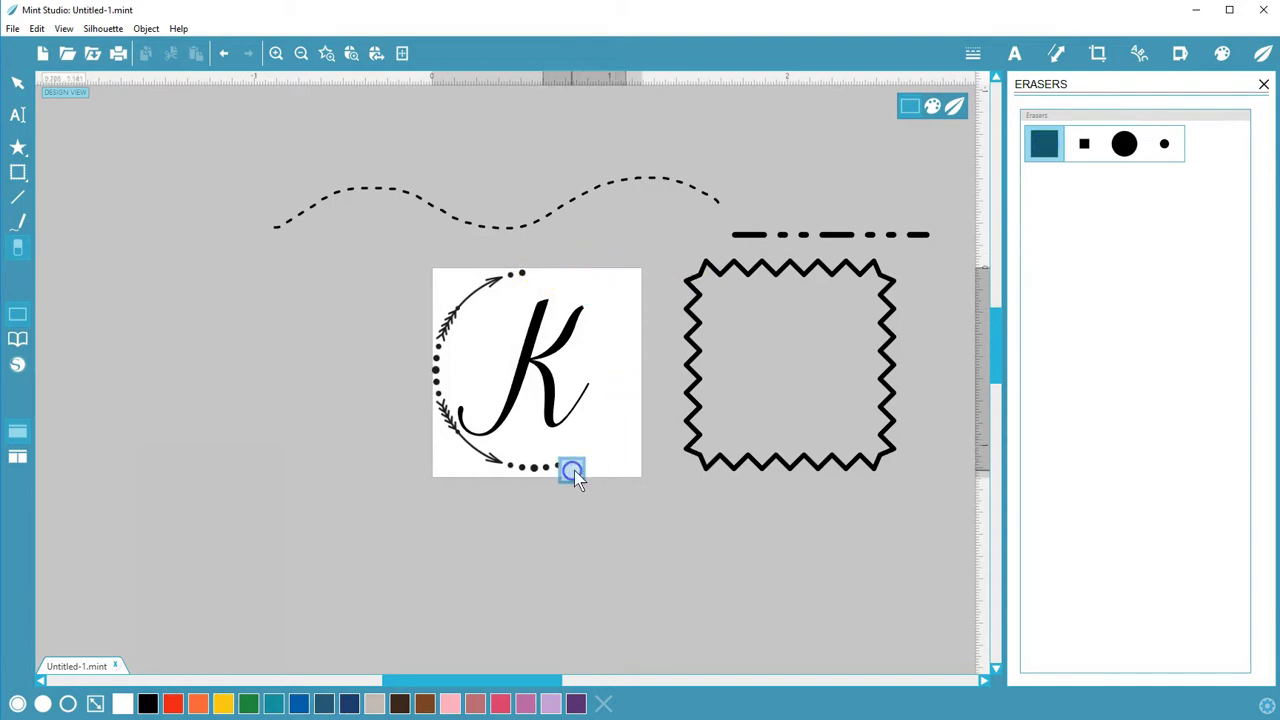
pyautogui.click(222, 54)
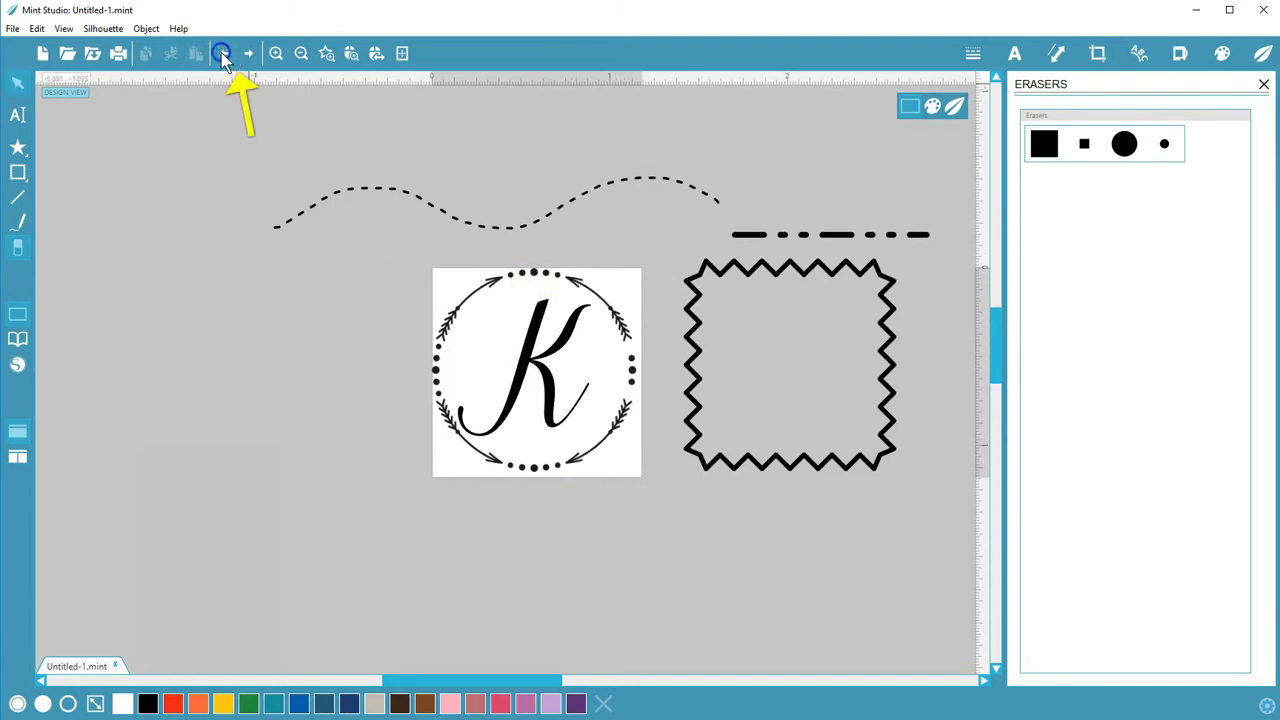